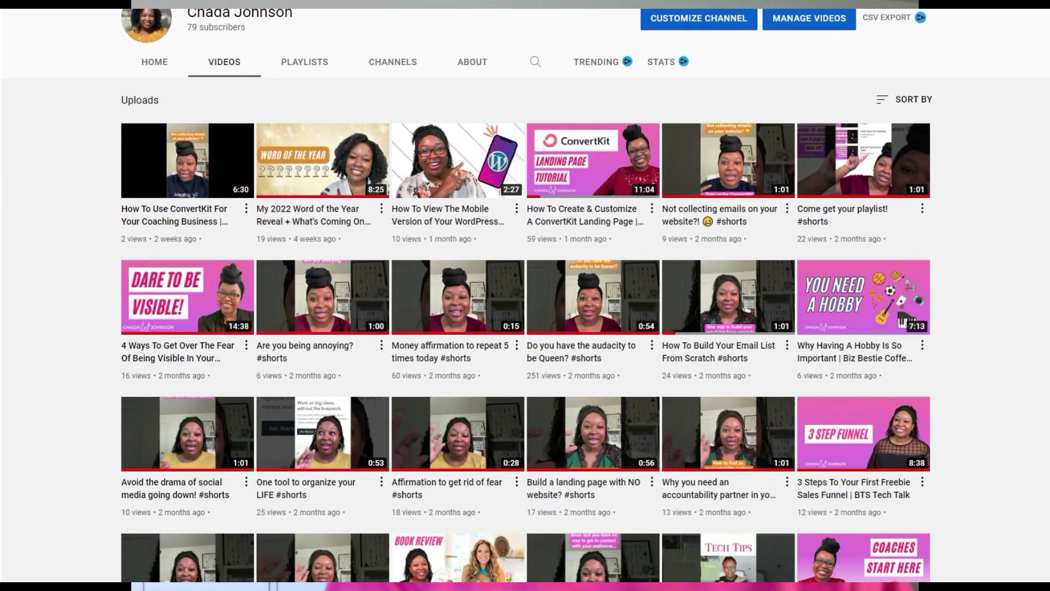
Open the Packages list showing Test Package and Free Discovery Call.
scroll(525, 295, down, 5)
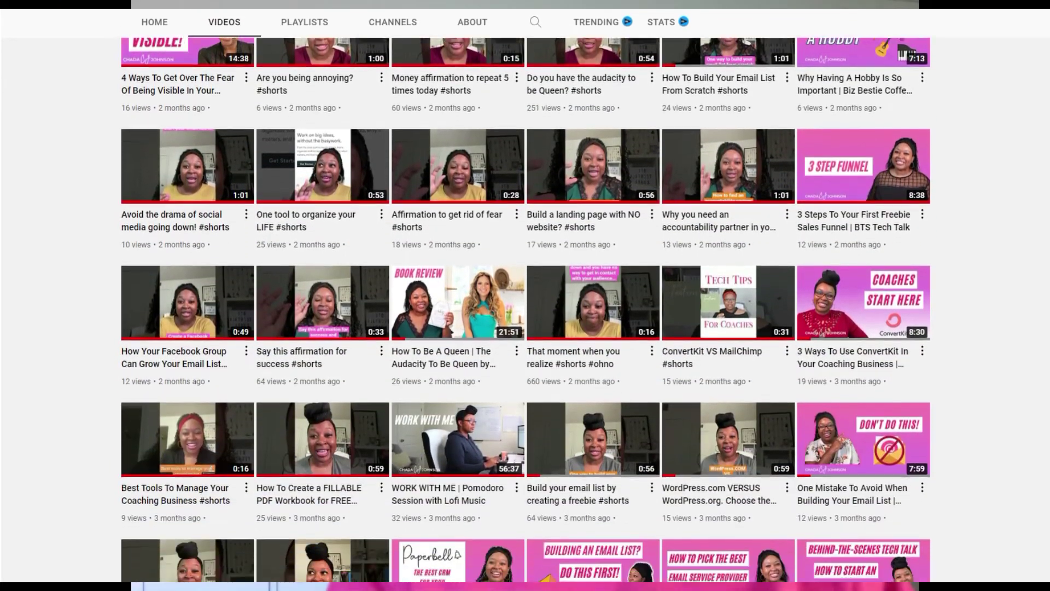
scroll(525, 296, down, 4)
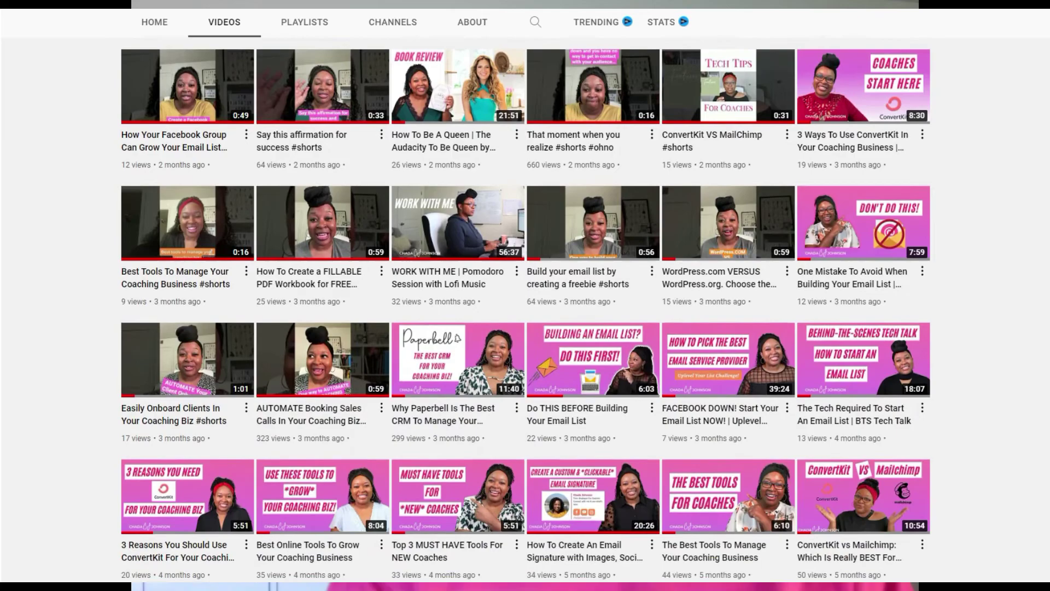
scroll(525, 295, down, 3)
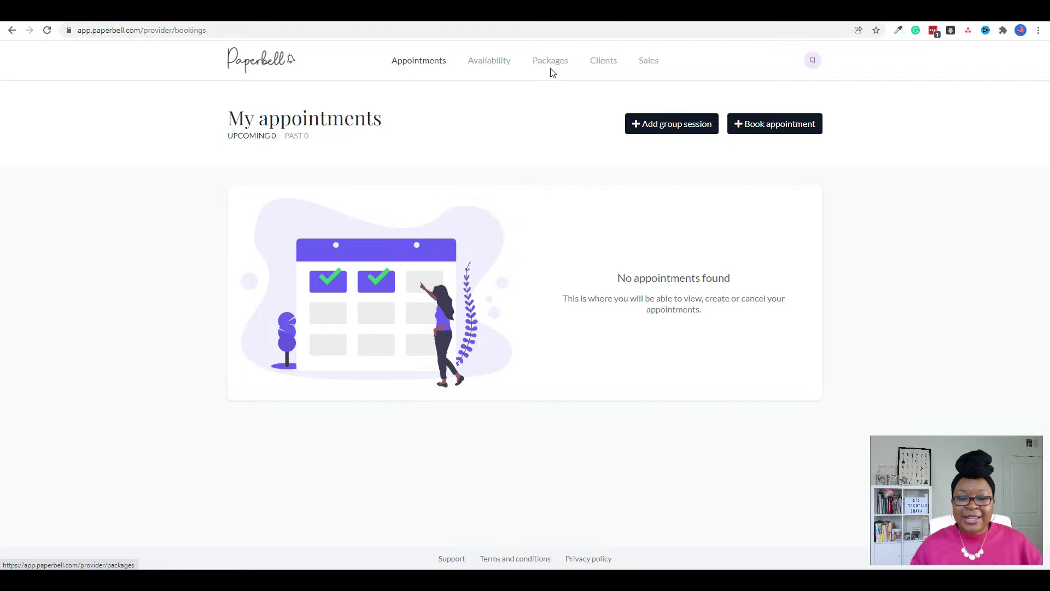
click(556, 65)
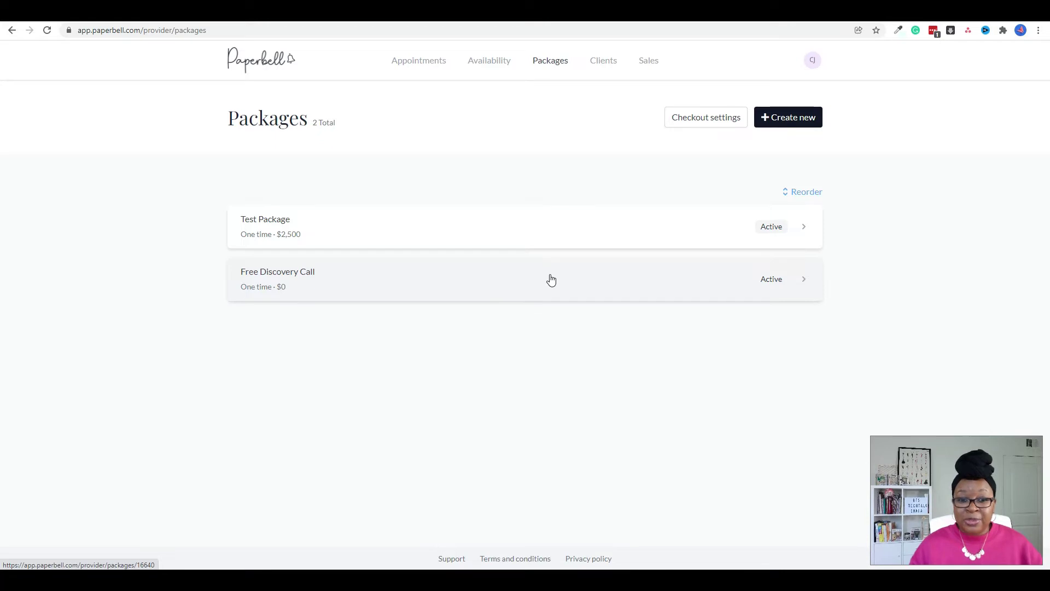
Open Free Discovery Call's Sharing links and preview its scheduling-link booking calendar.
click(736, 283)
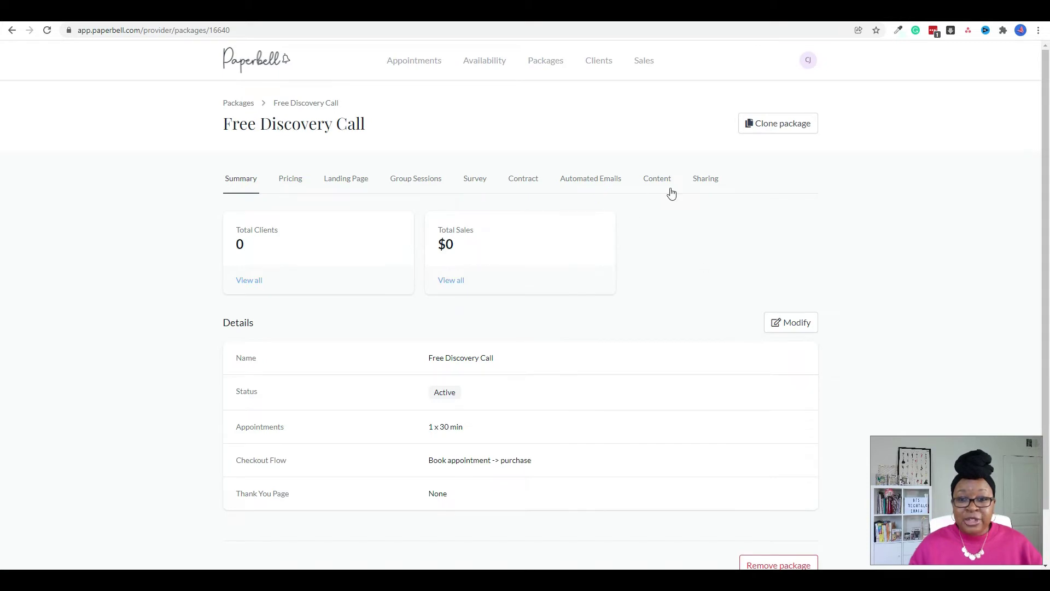
click(714, 186)
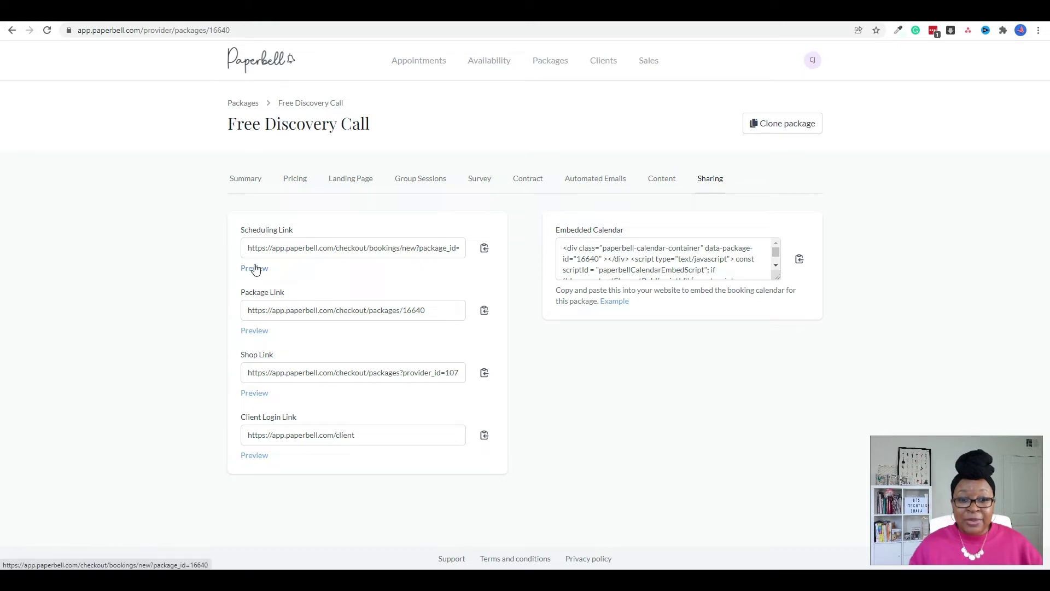
click(257, 248)
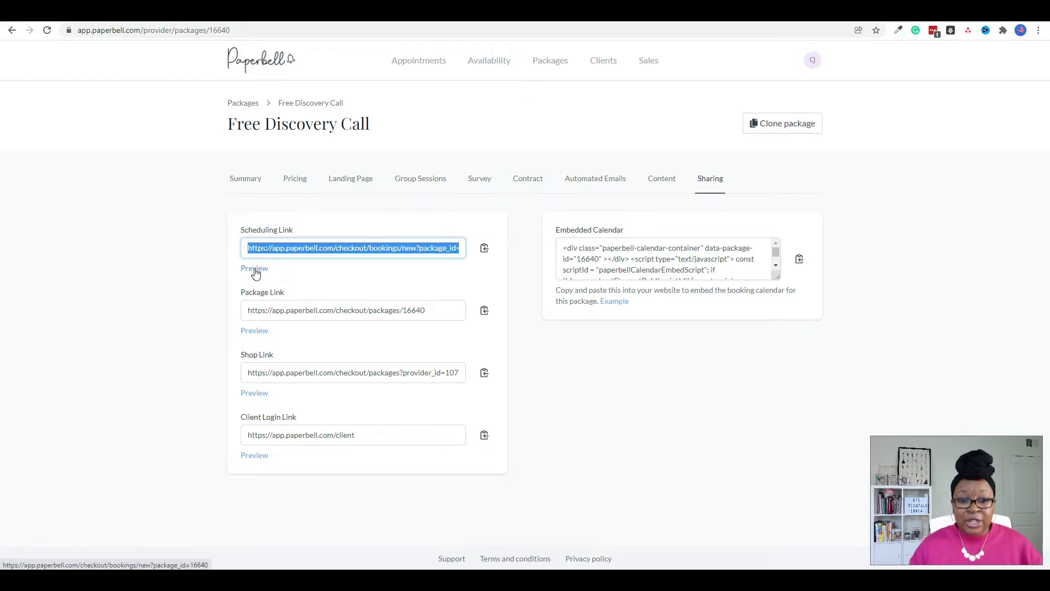
click(256, 269)
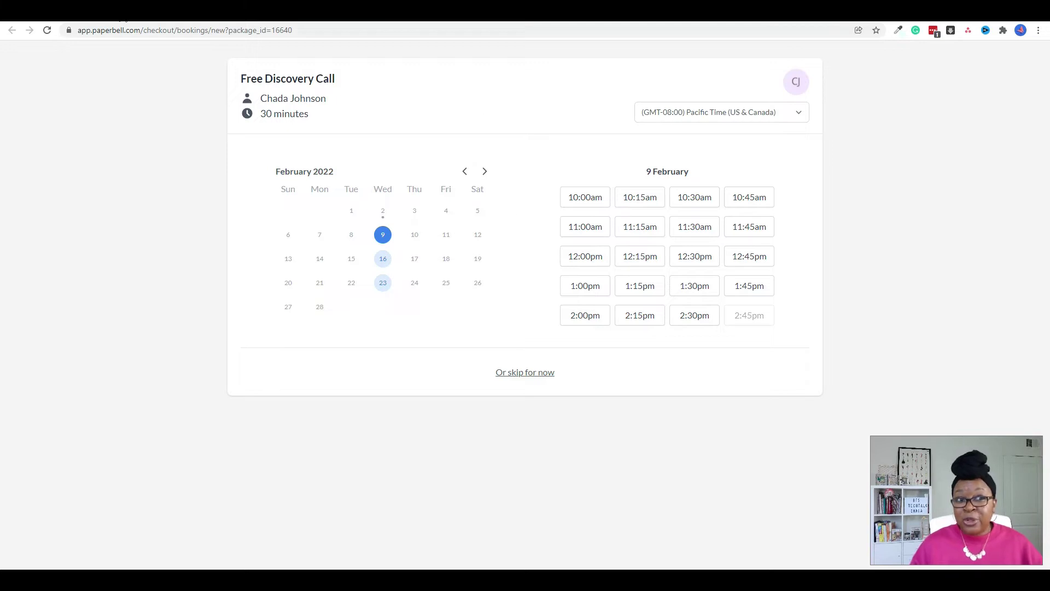
key(ctrl+w)
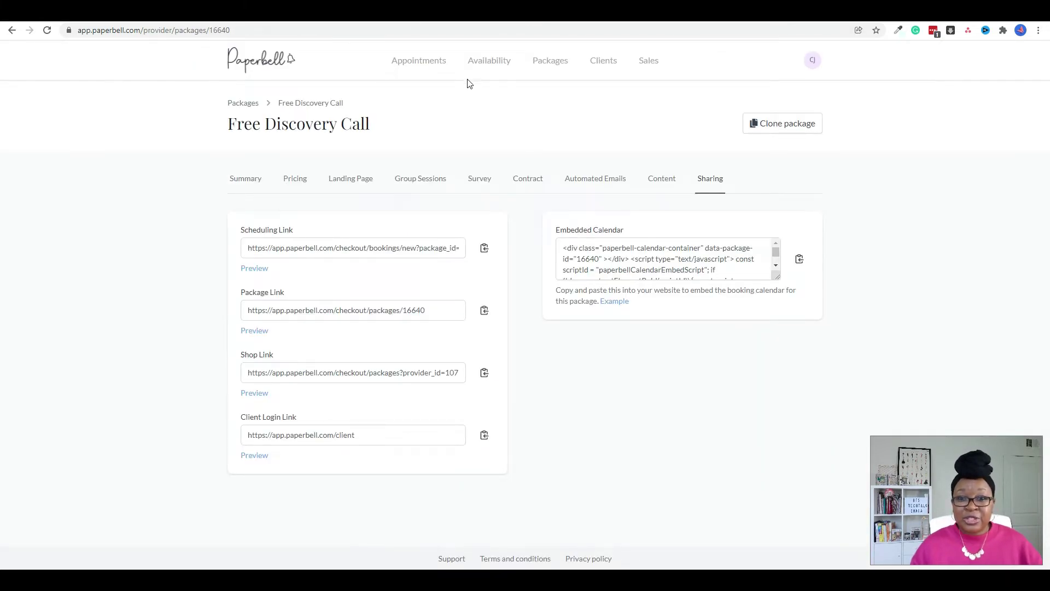
Browse the February 2022 availability calendar with its Wednesday 10:00 AM–3:00 PM slots.
click(500, 63)
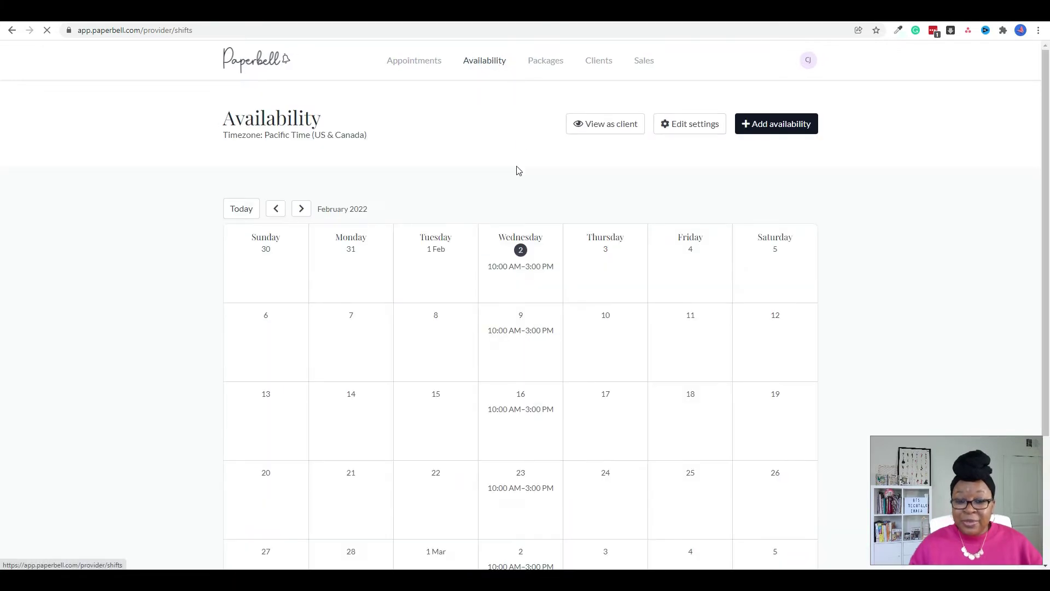
scroll(588, 405, down, 1)
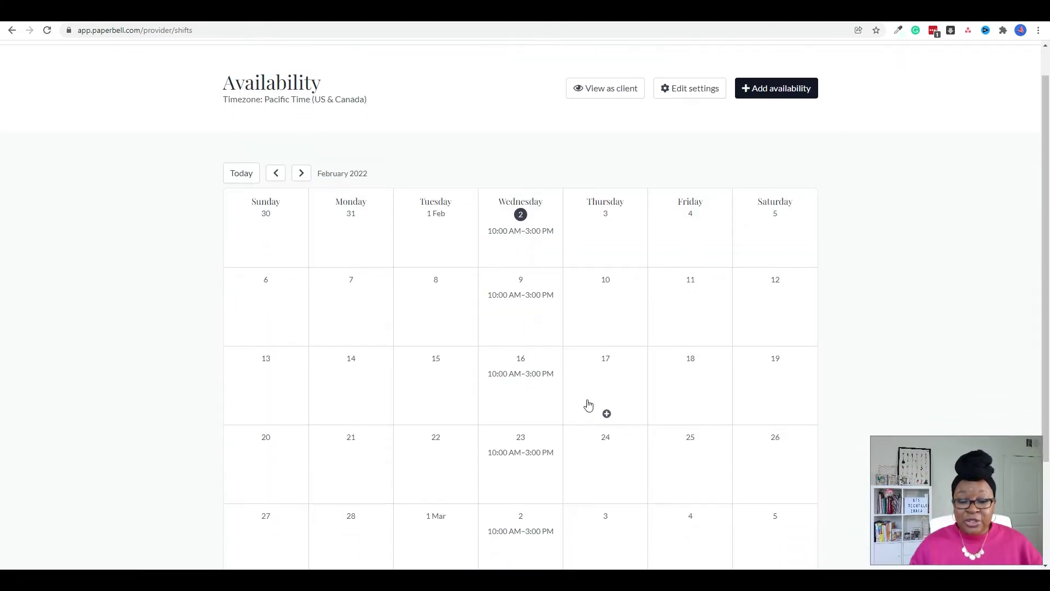
scroll(589, 404, down, 4)
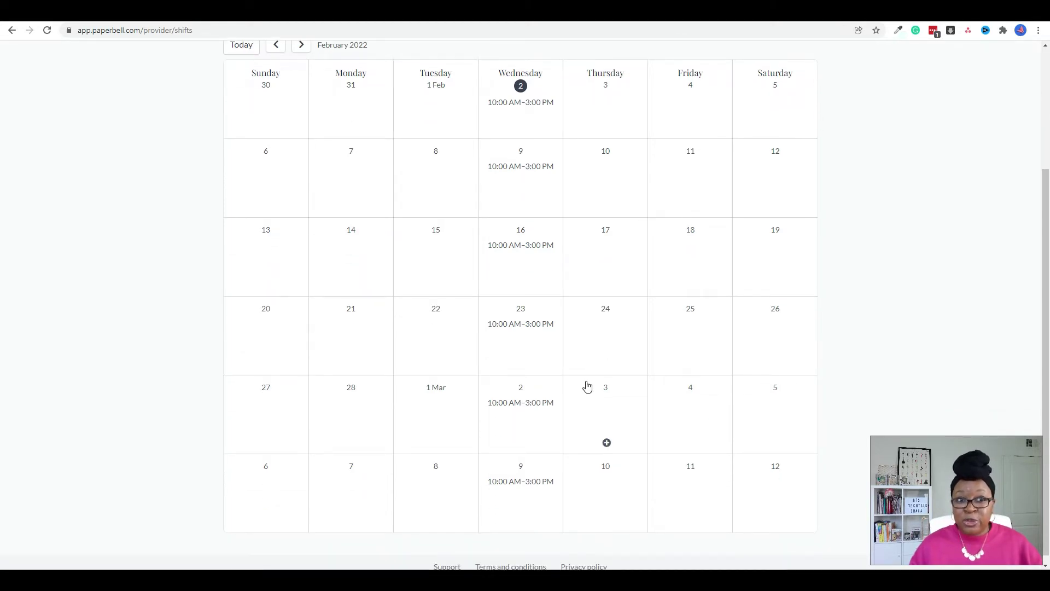
scroll(591, 372, up, 1)
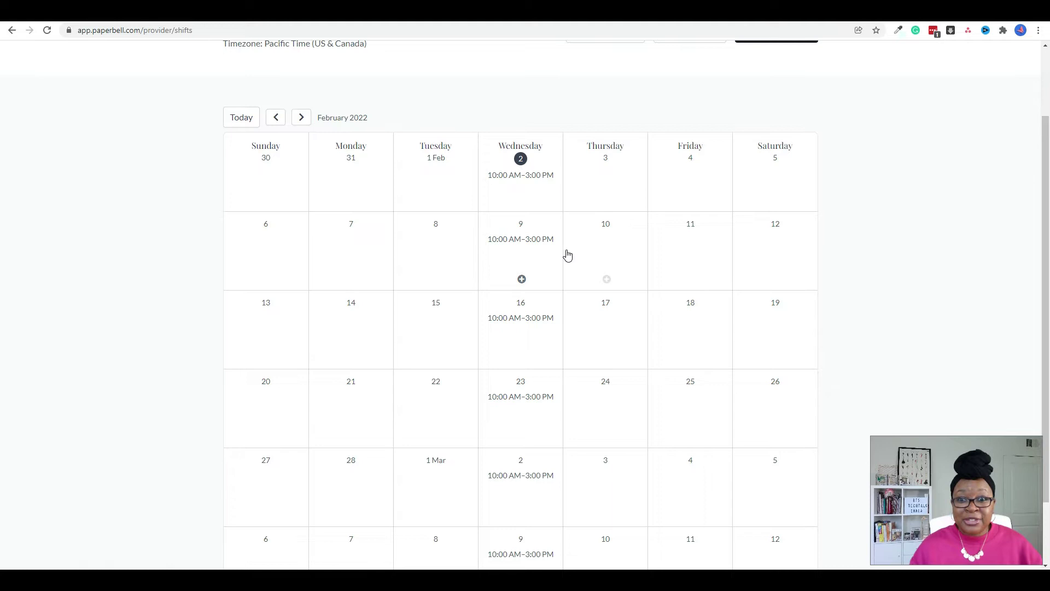
scroll(629, 241, up, 2)
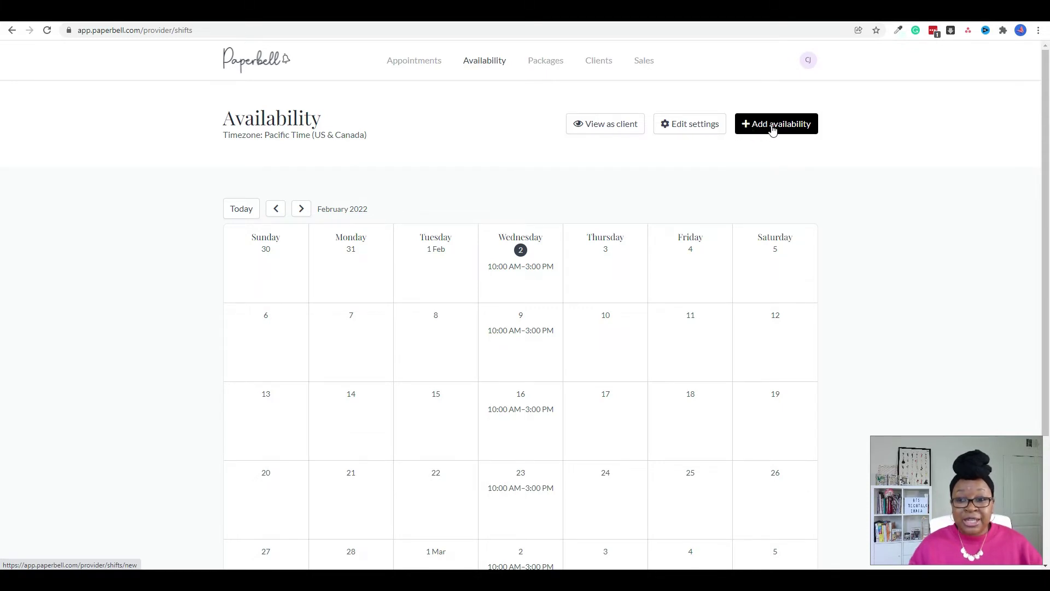
mouse_move(614, 274)
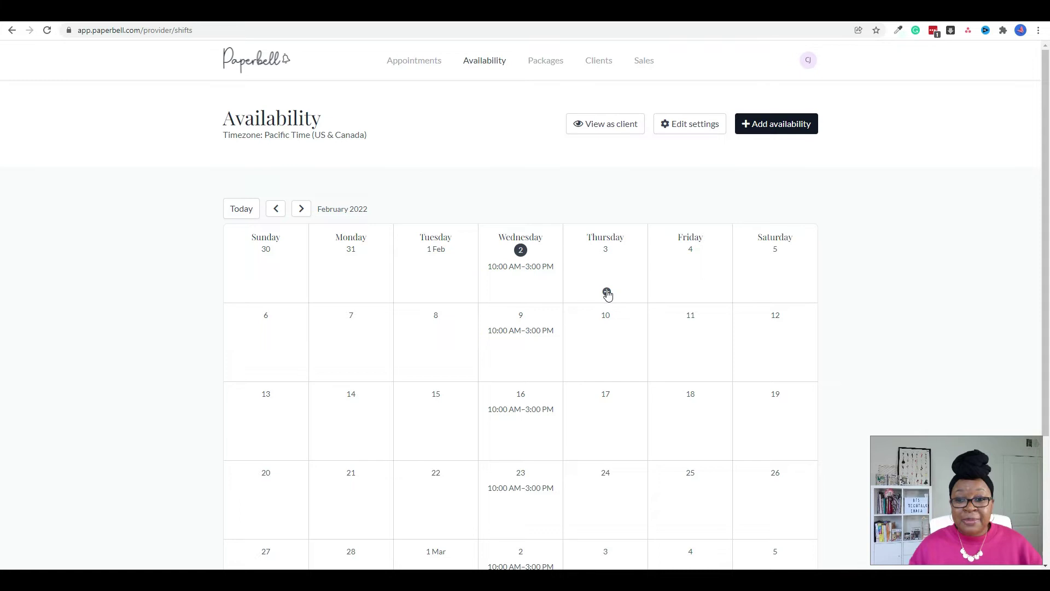
Start a new availability block on Thursday 3 February running 11:00am to 2:00pm.
click(607, 294)
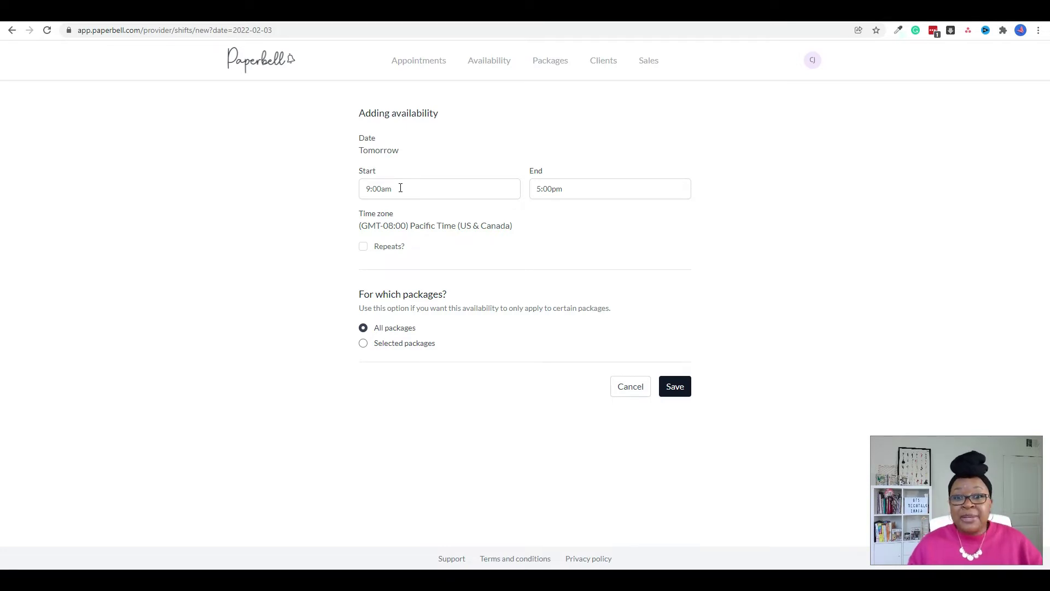
click(400, 187)
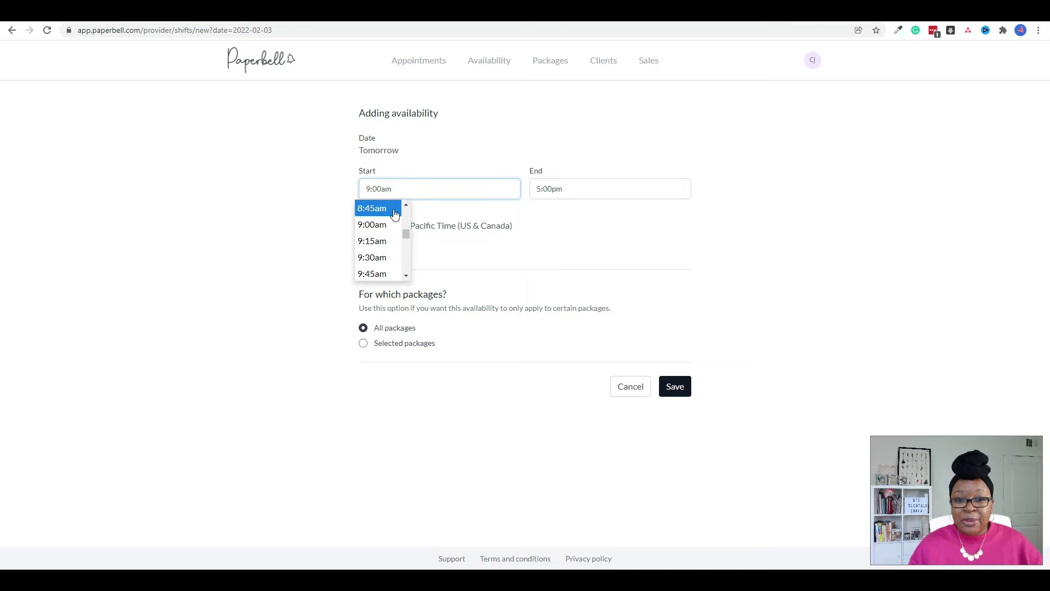
scroll(388, 258, down, 5)
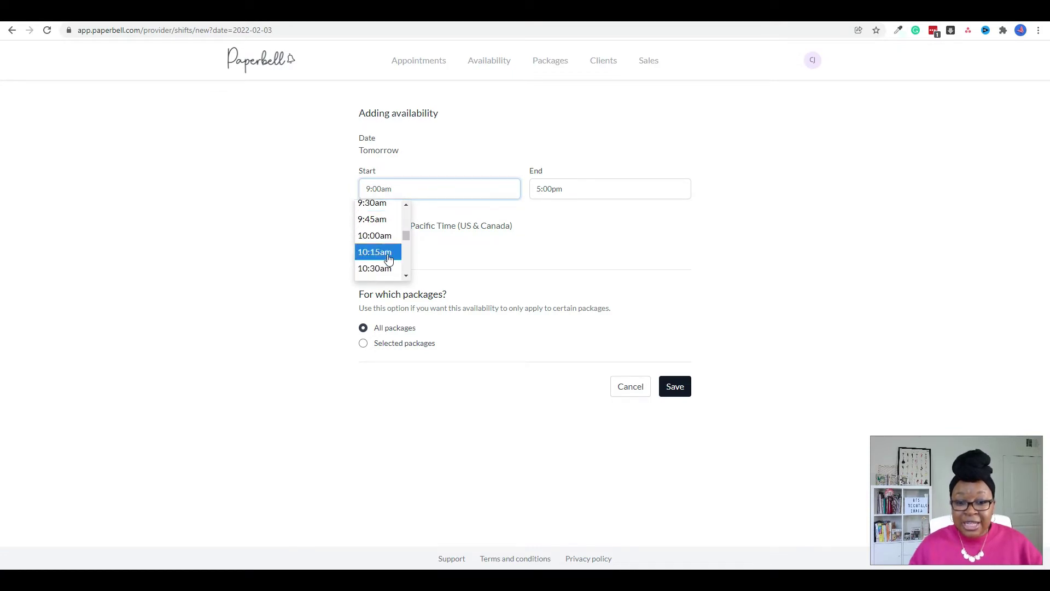
click(387, 250)
click(599, 184)
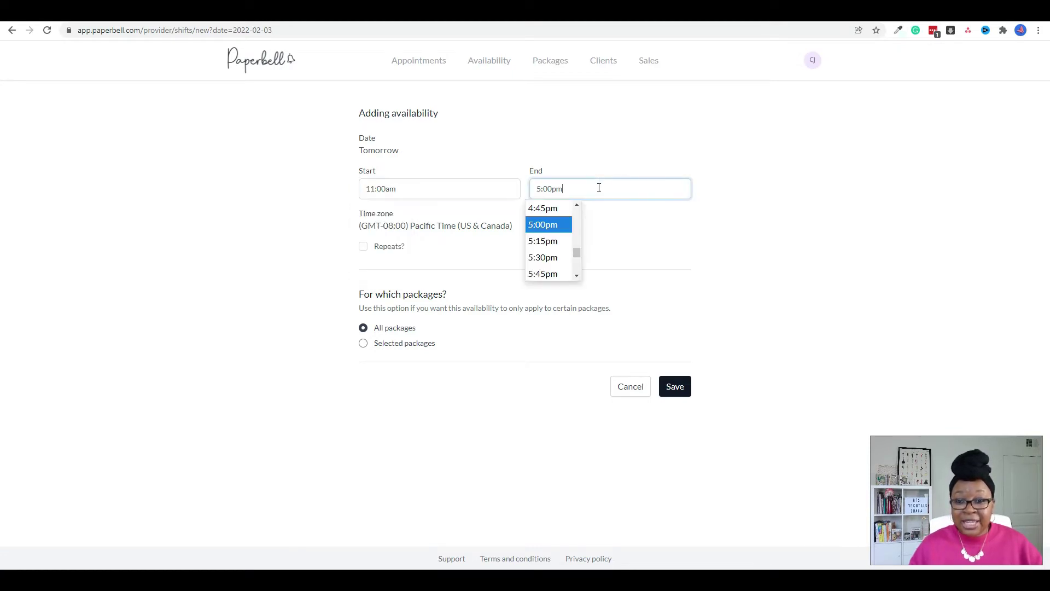
scroll(558, 234, up, 4)
scroll(554, 233, up, 3)
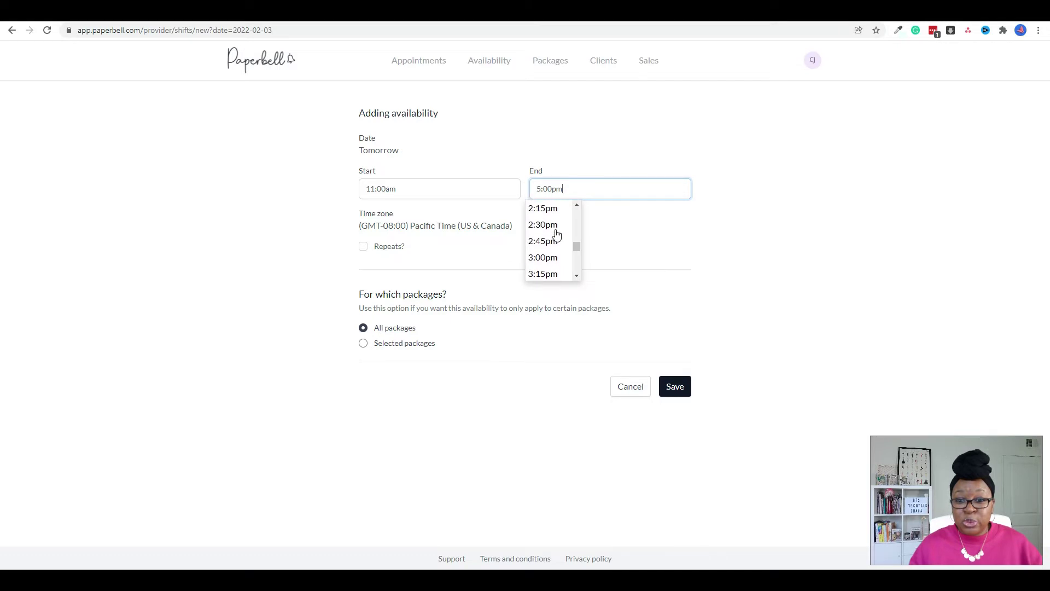
click(554, 229)
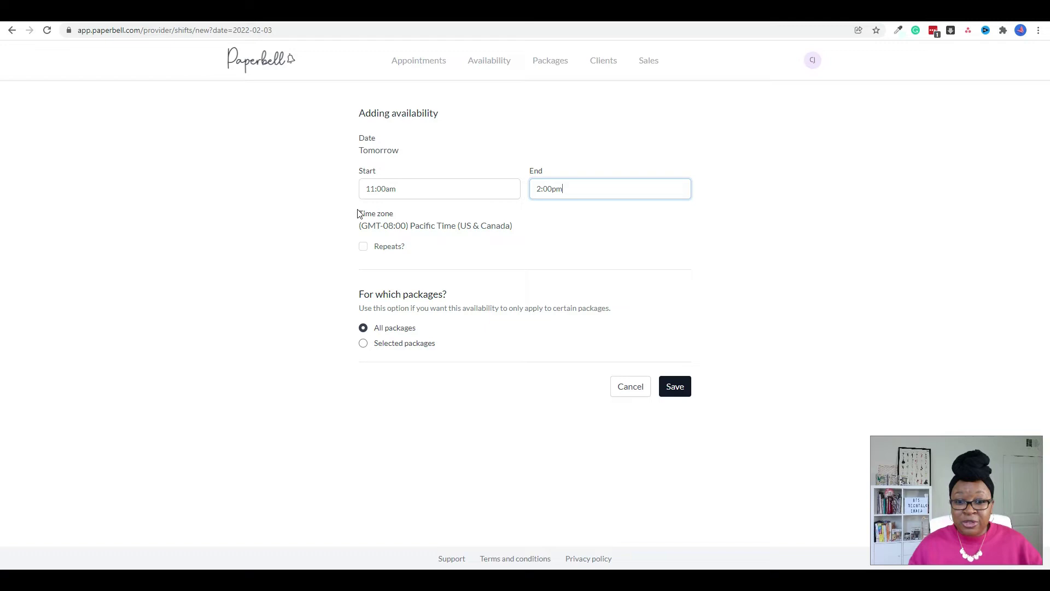
Make it repeat weekly on Mondays instead of Thursdays, apply to all packages, and save.
click(364, 247)
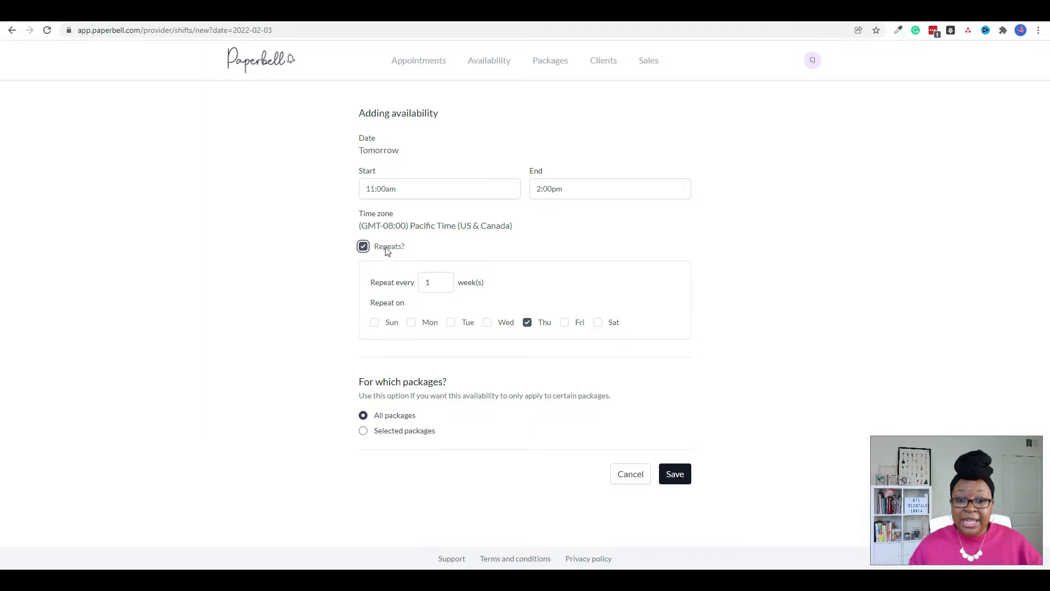
click(412, 325)
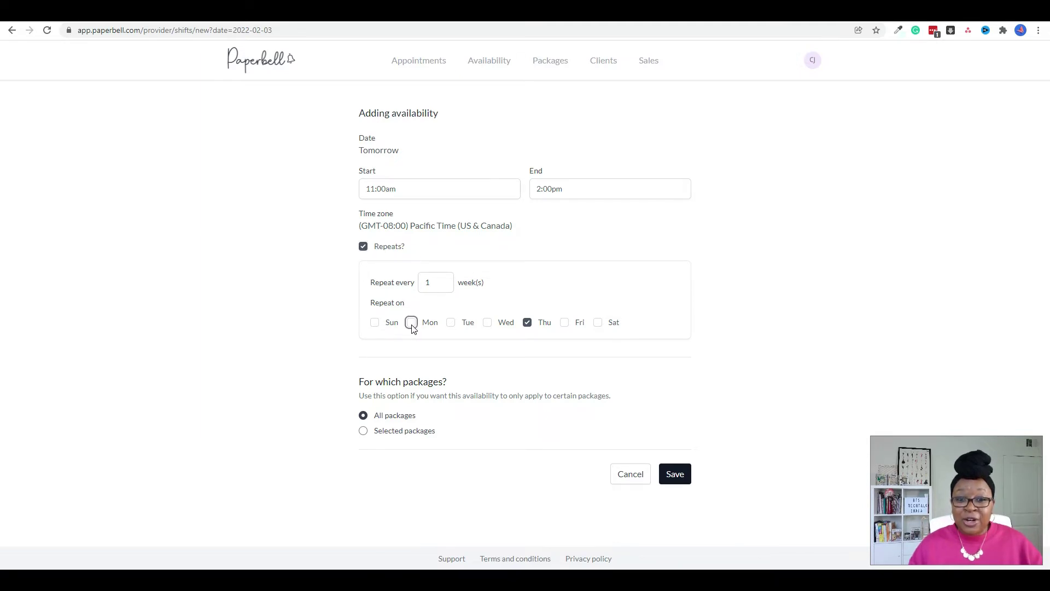
click(528, 324)
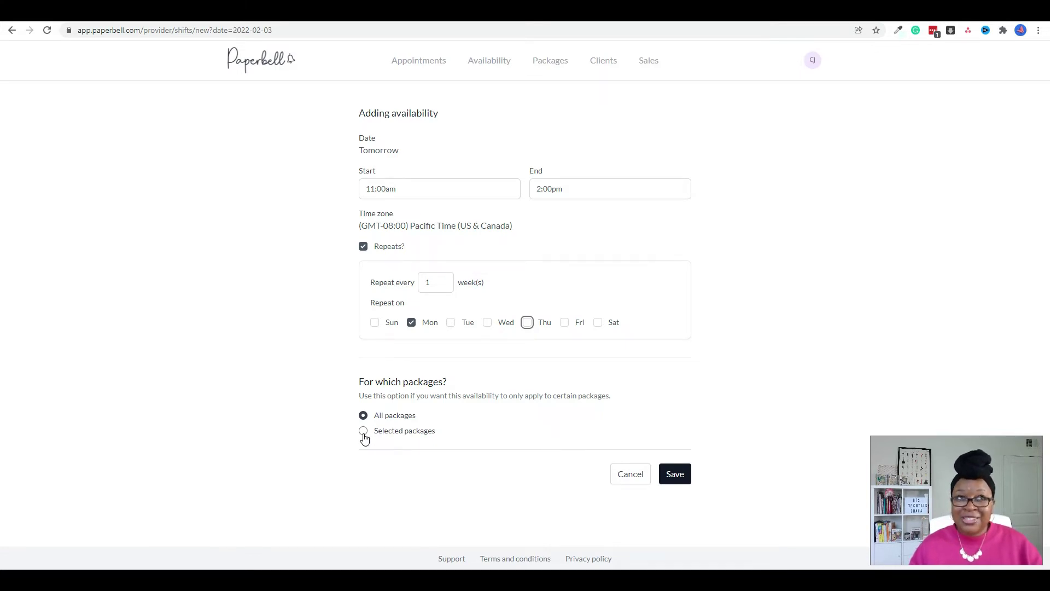
click(363, 434)
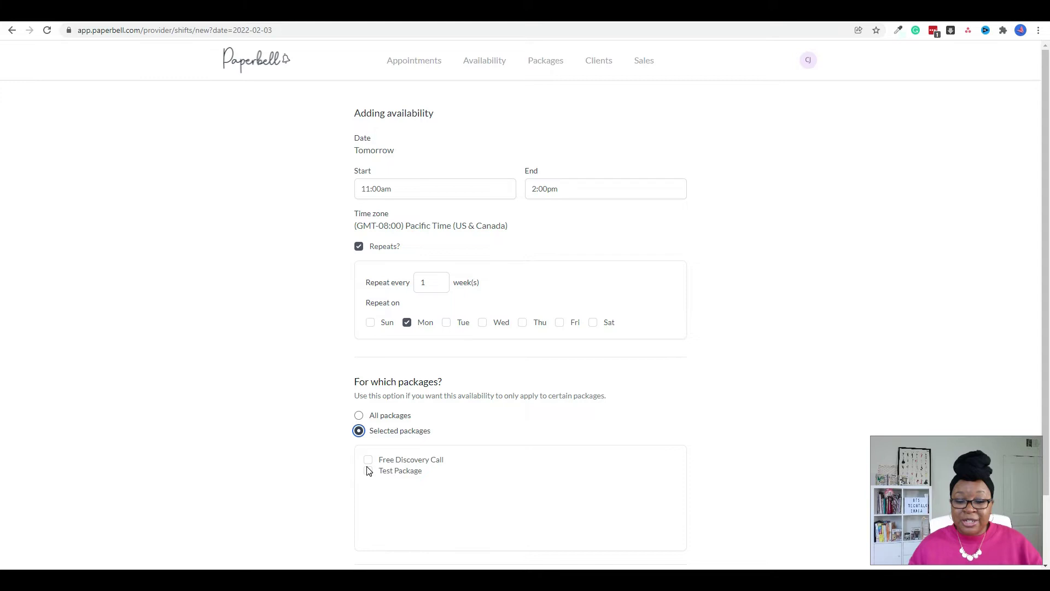
click(358, 416)
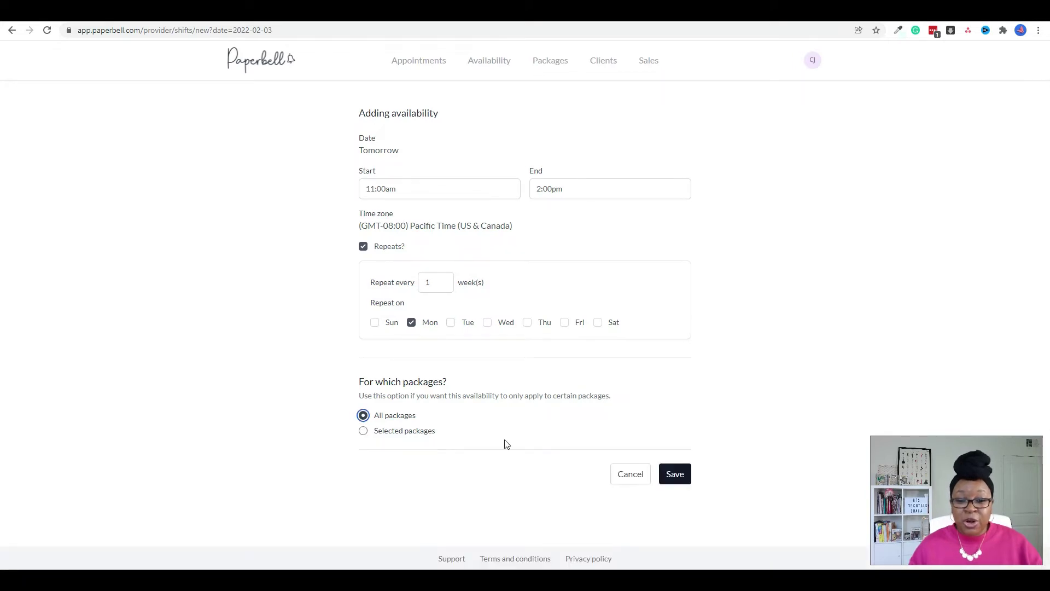
click(676, 479)
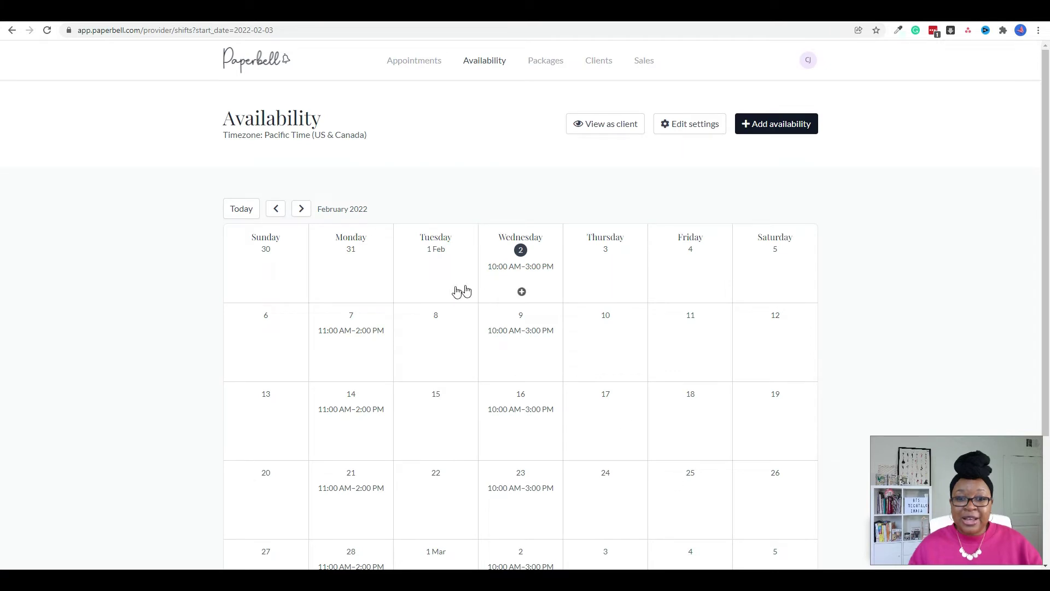
scroll(448, 293, down, 2)
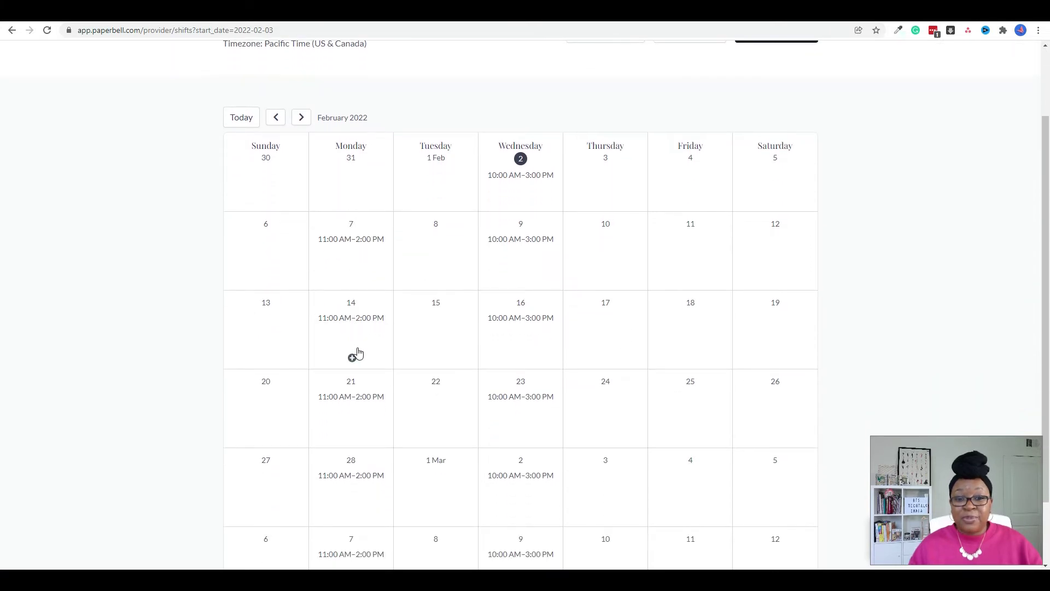
scroll(362, 352, down, 2)
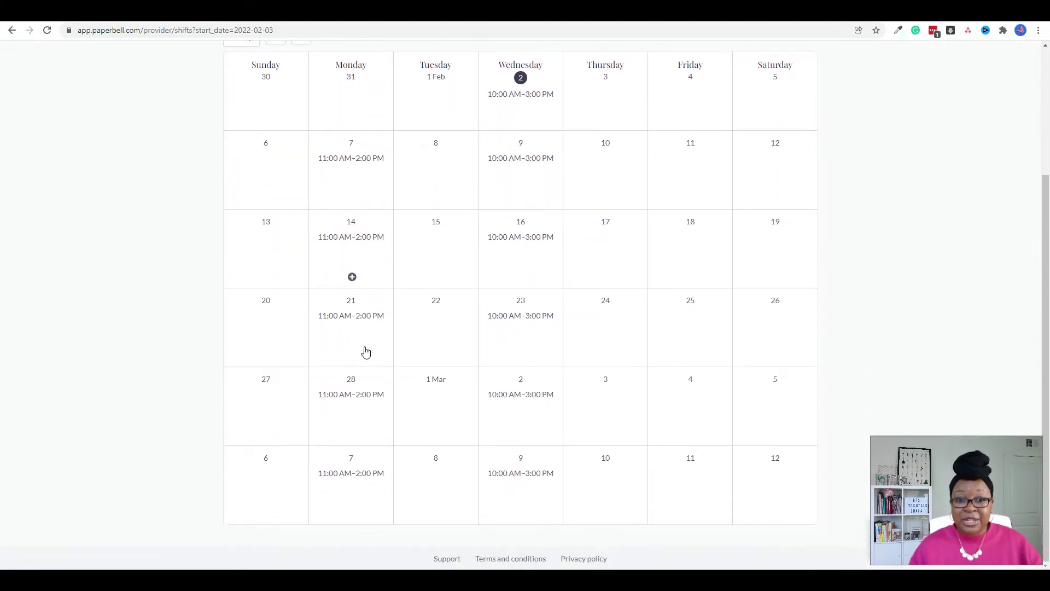
scroll(383, 383, up, 3)
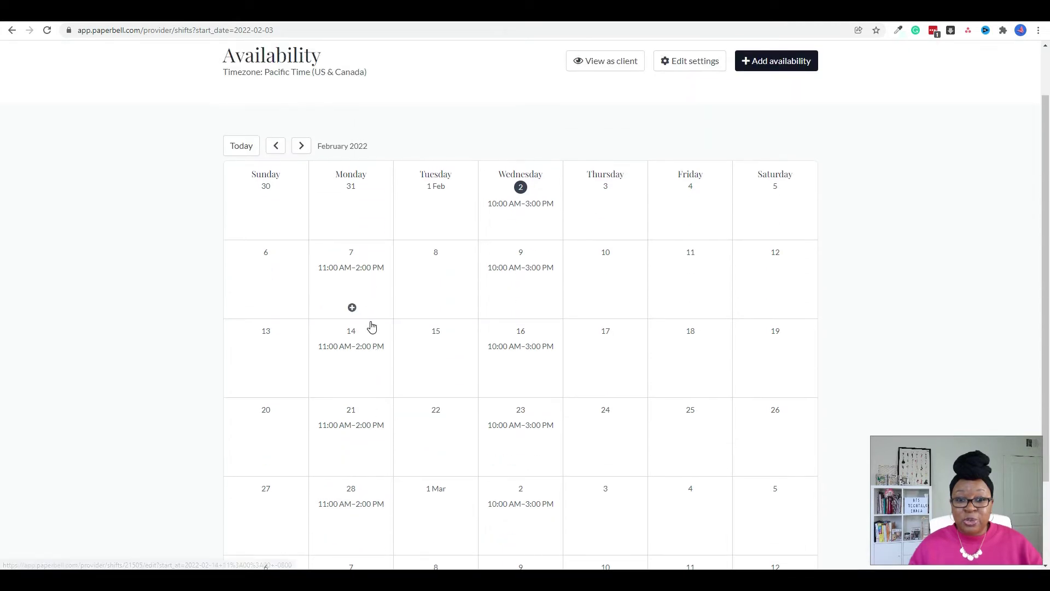
scroll(372, 327, up, 2)
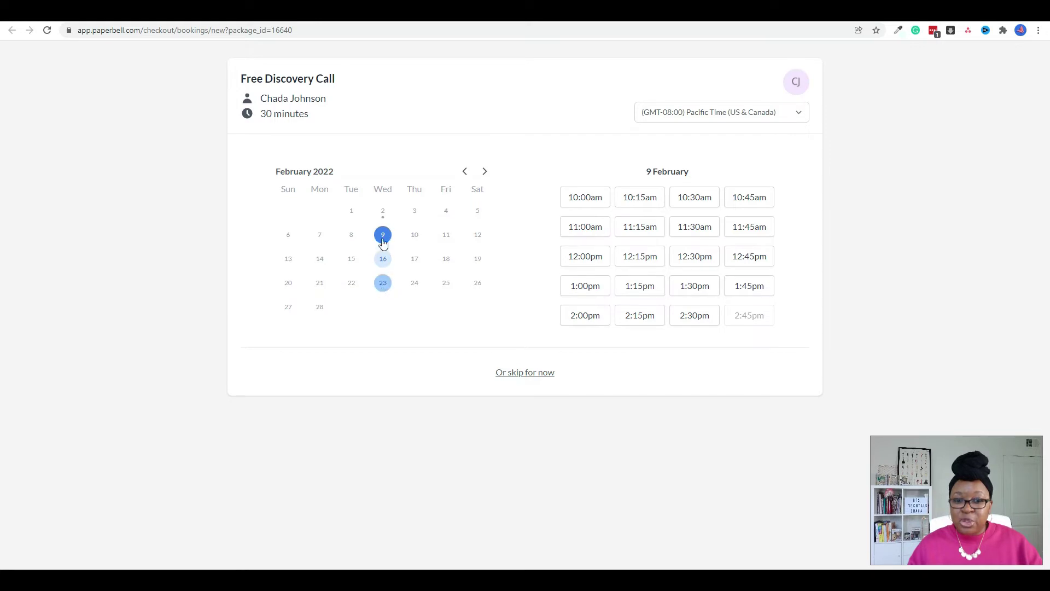
click(385, 284)
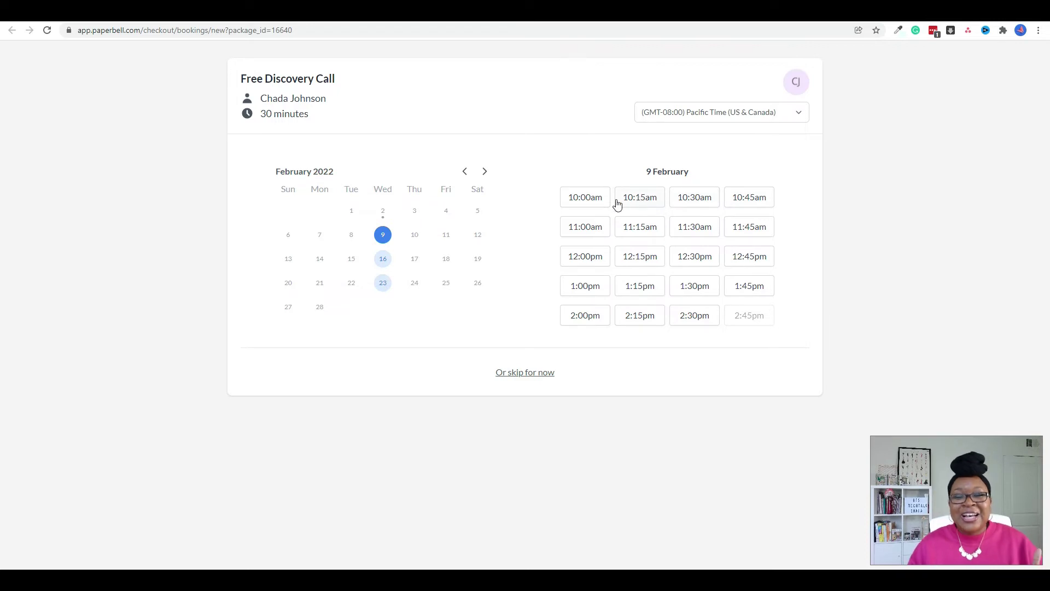
key(ctrl+w)
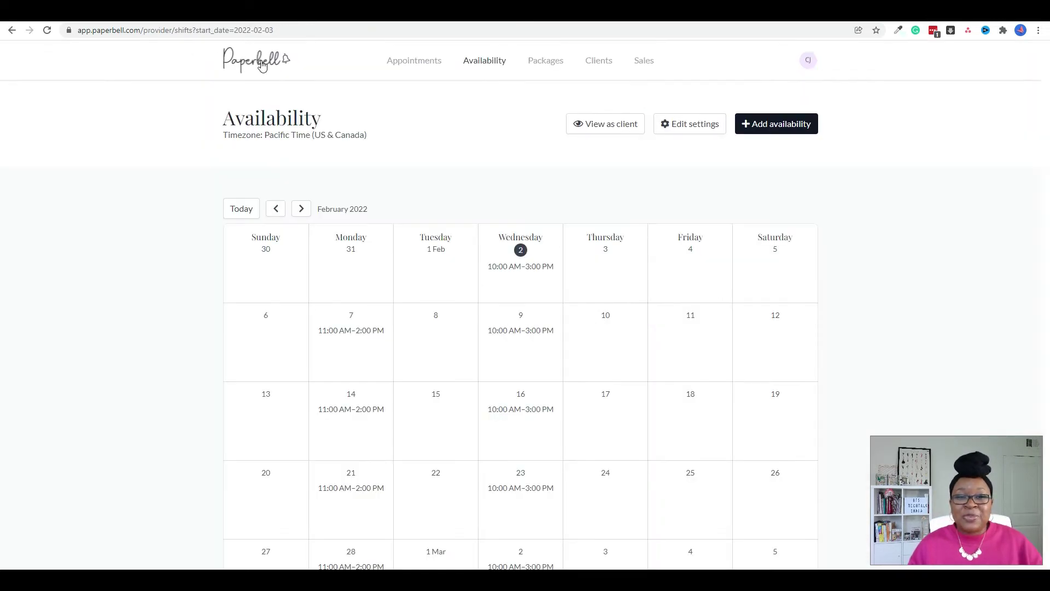
Open Settings from the avatar menu to reach the Account details form.
click(808, 62)
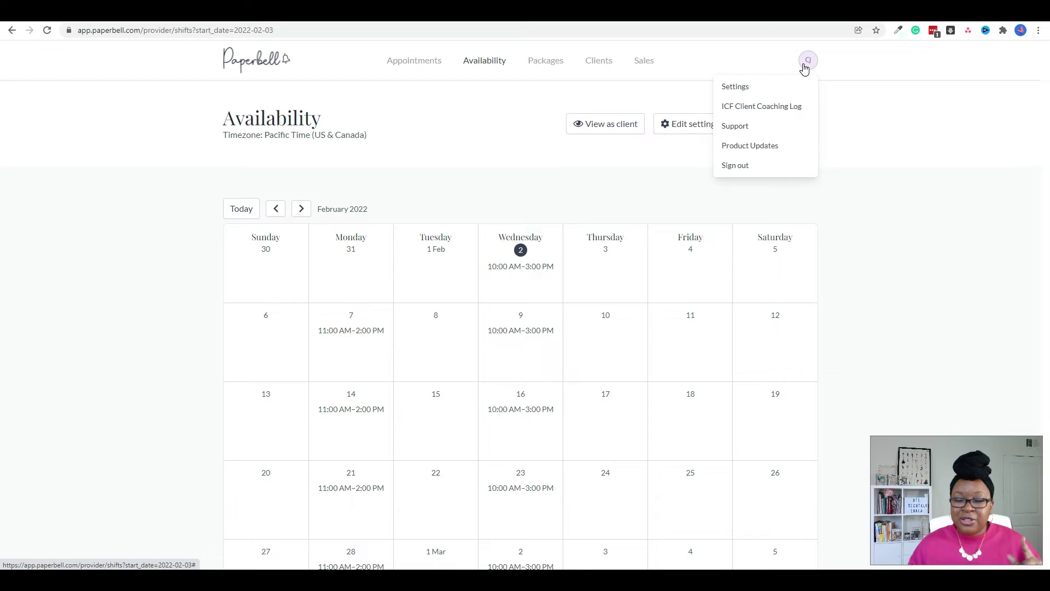
click(758, 87)
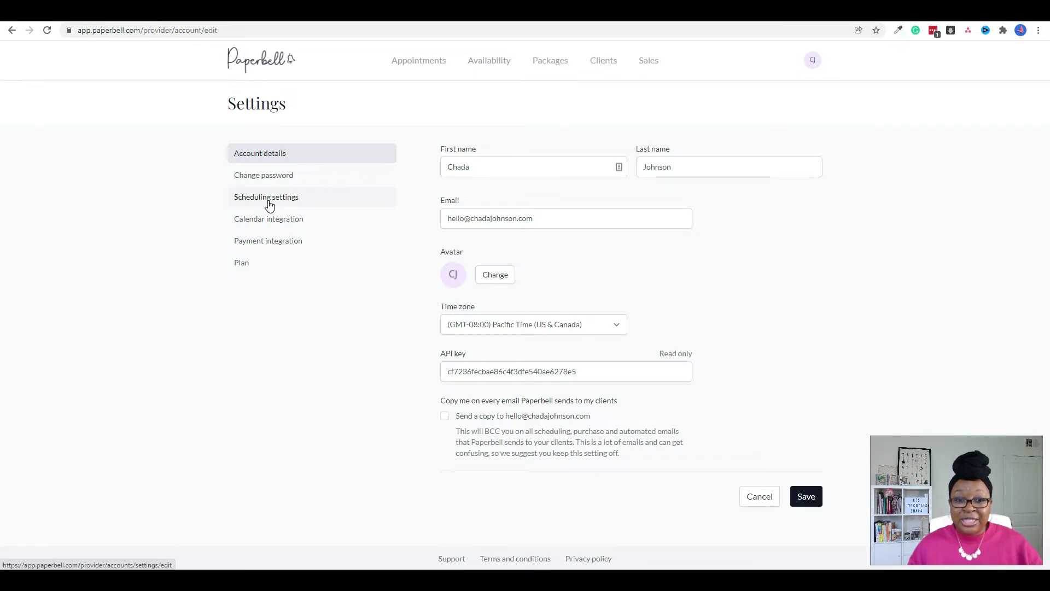
In Scheduling settings, change Start time increments from 15 to 30 minutes.
click(304, 198)
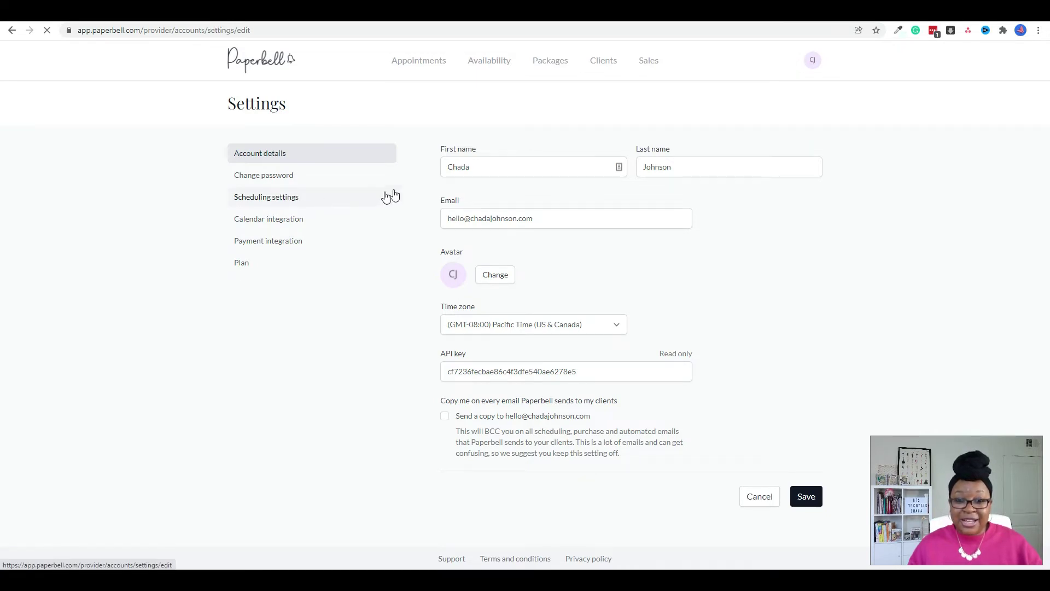
scroll(600, 298, down, 2)
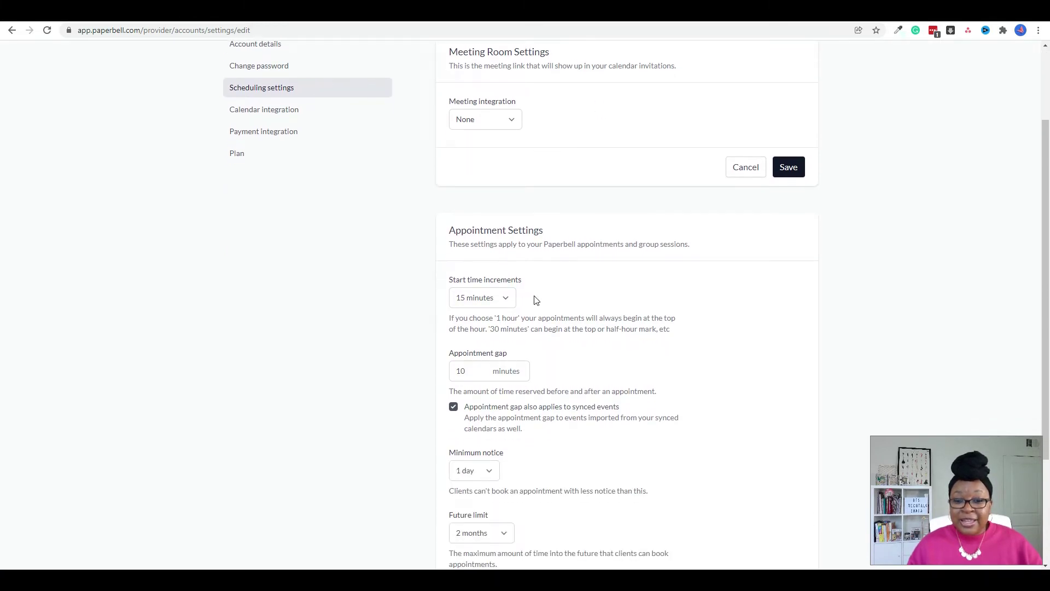
scroll(534, 298, down, 1)
scroll(498, 168, down, 1)
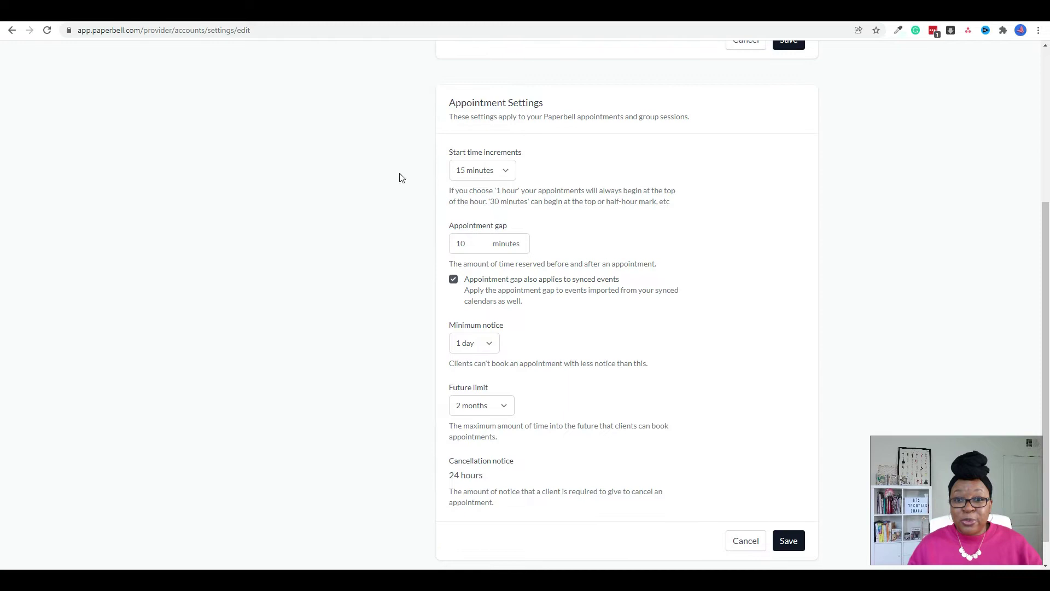
click(501, 175)
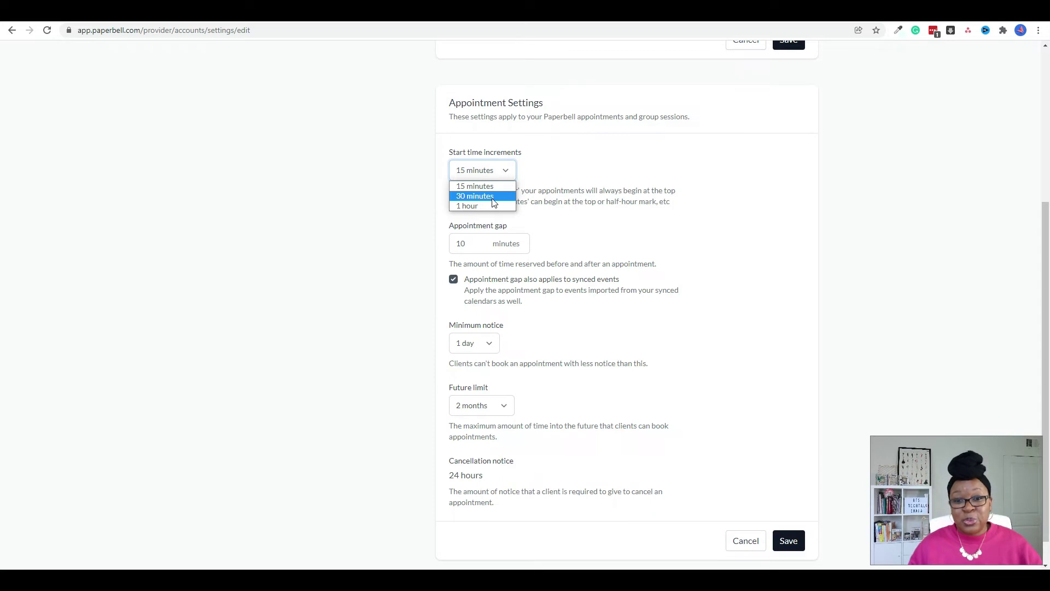
click(491, 198)
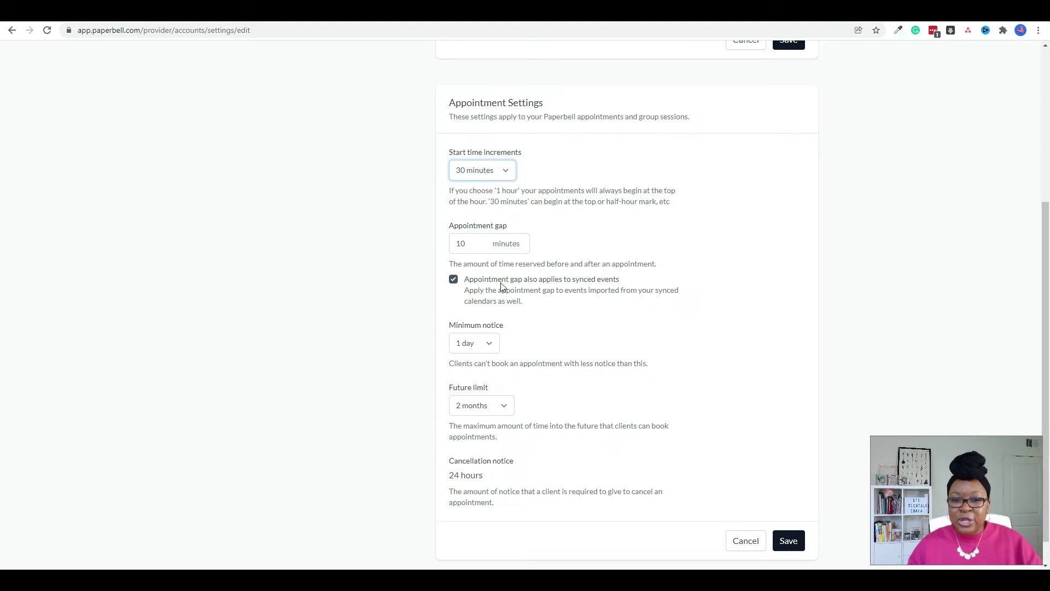
scroll(497, 334, down, 1)
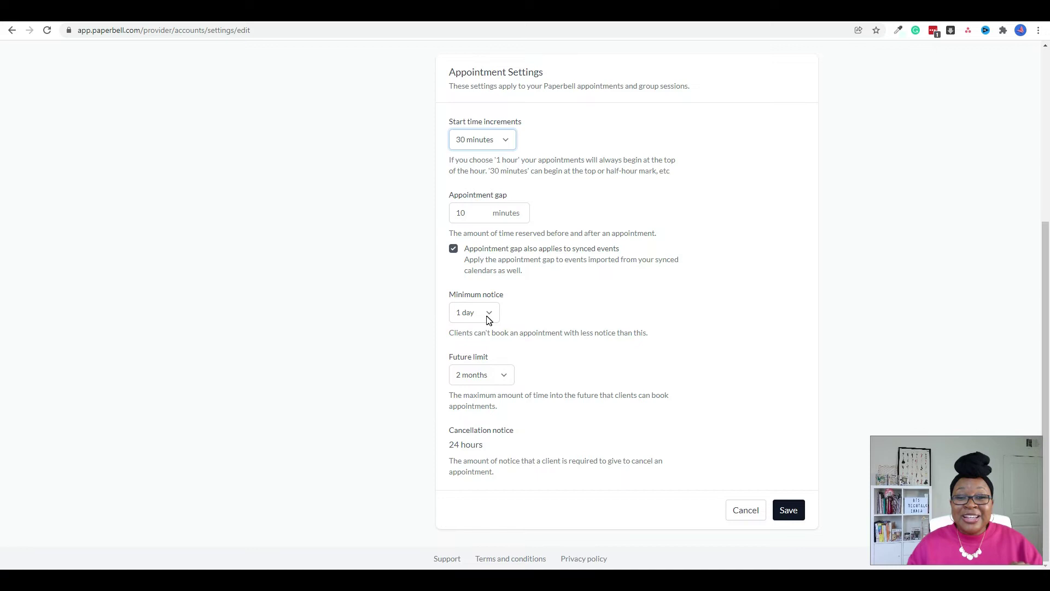
Keep 1-day minimum notice and a 2-month future limit, then save the appointment settings.
click(490, 314)
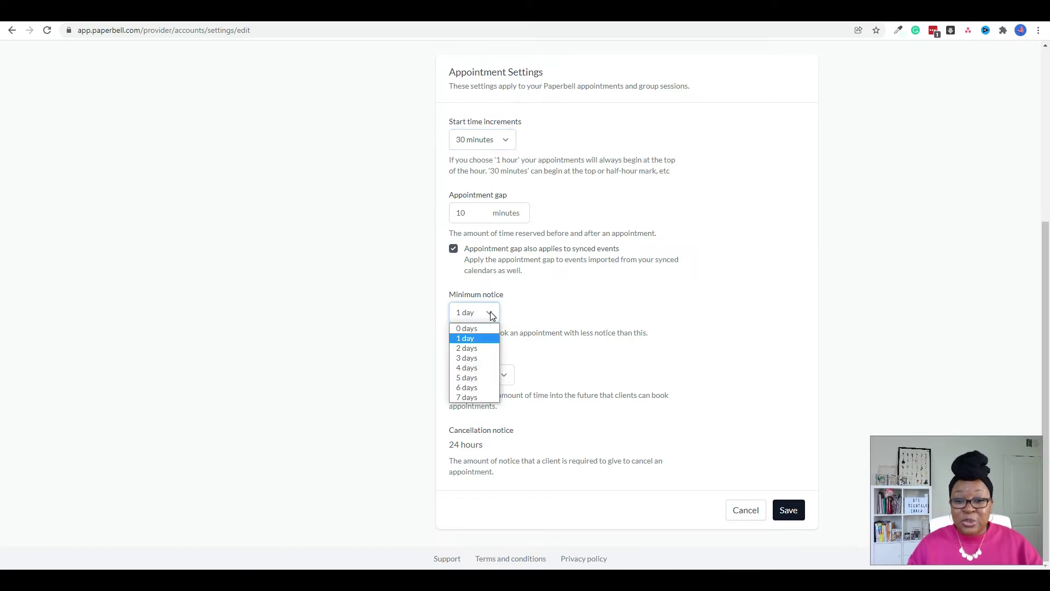
click(490, 310)
click(492, 312)
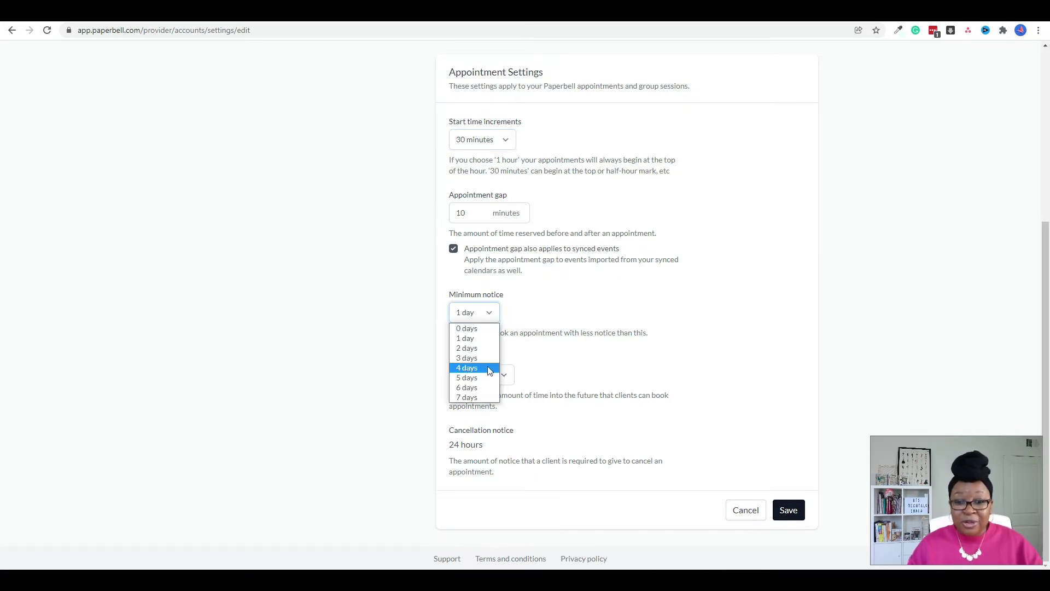
click(523, 307)
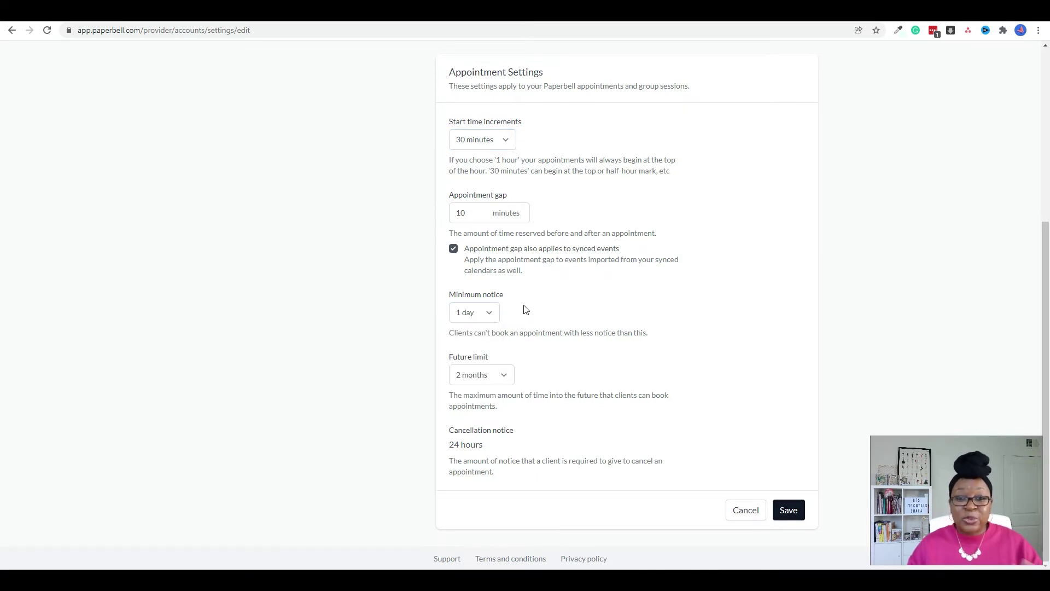
click(506, 381)
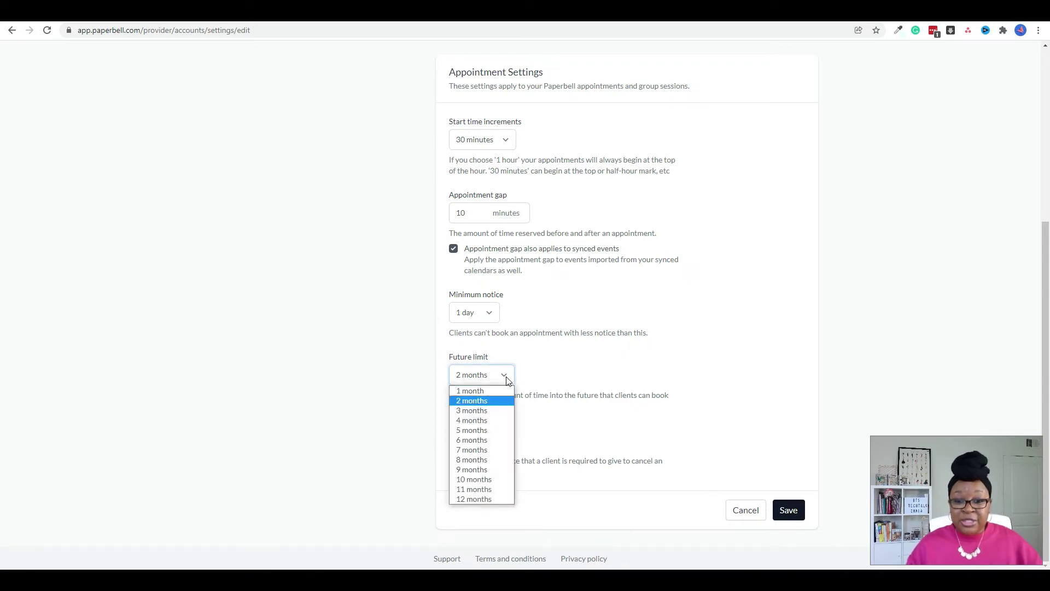
click(500, 390)
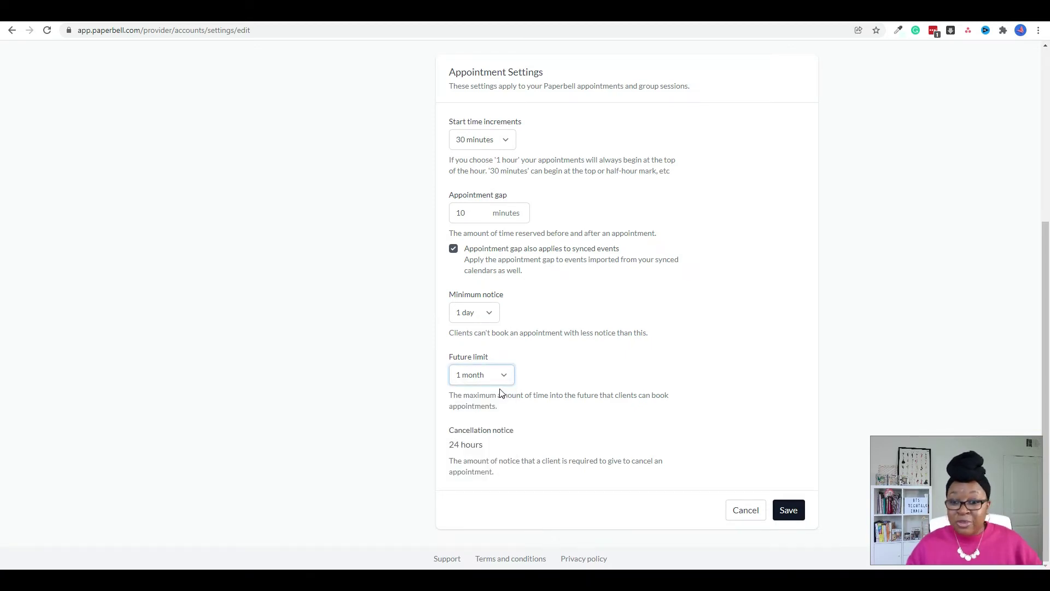
click(504, 381)
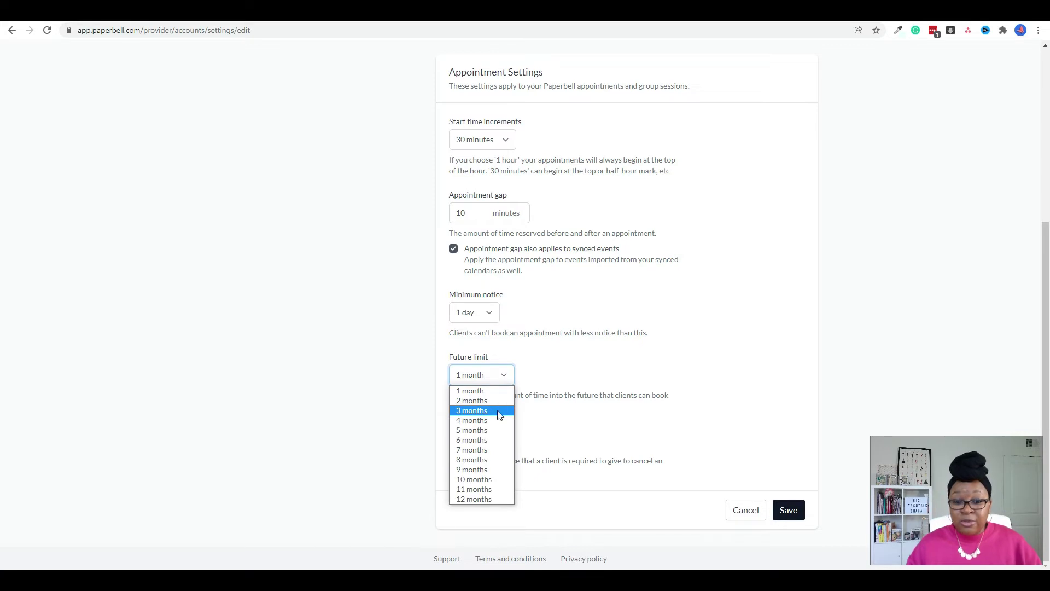
click(499, 401)
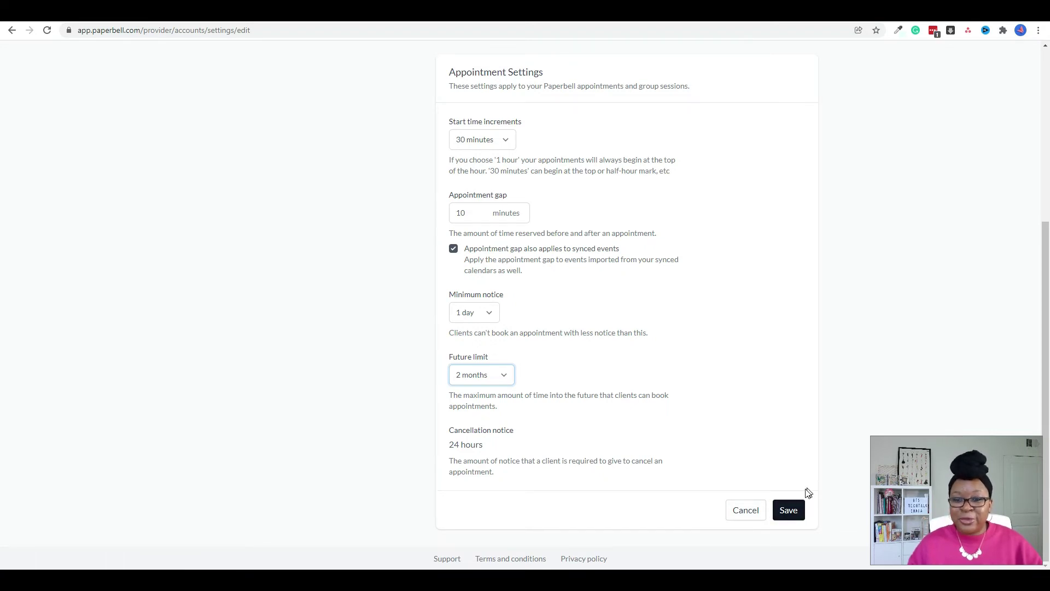
click(795, 510)
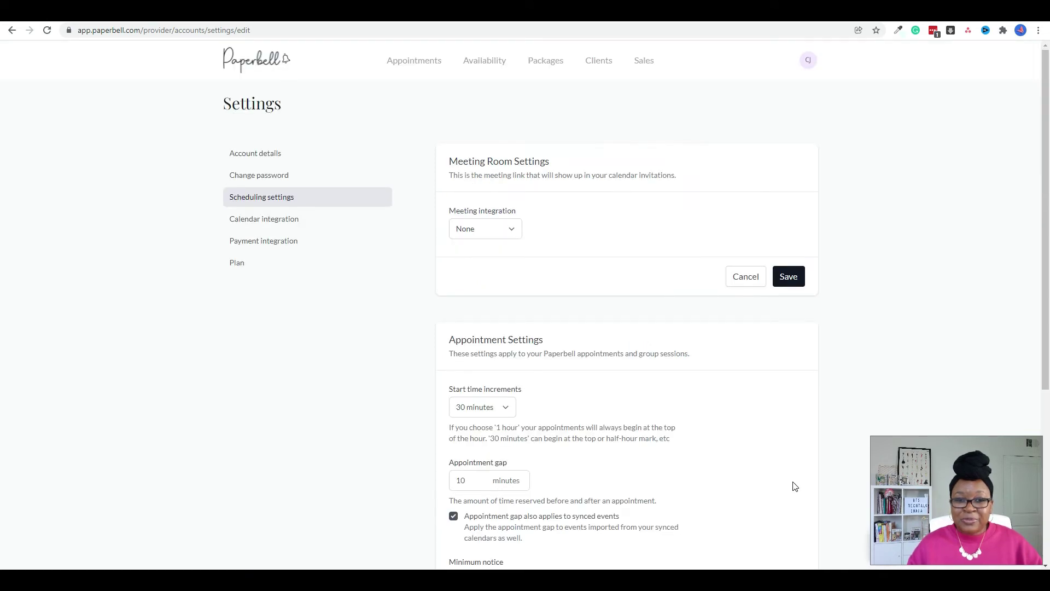
Go to Free Discovery Call's Sharing tab and preview its scheduling-link booking calendar.
click(548, 67)
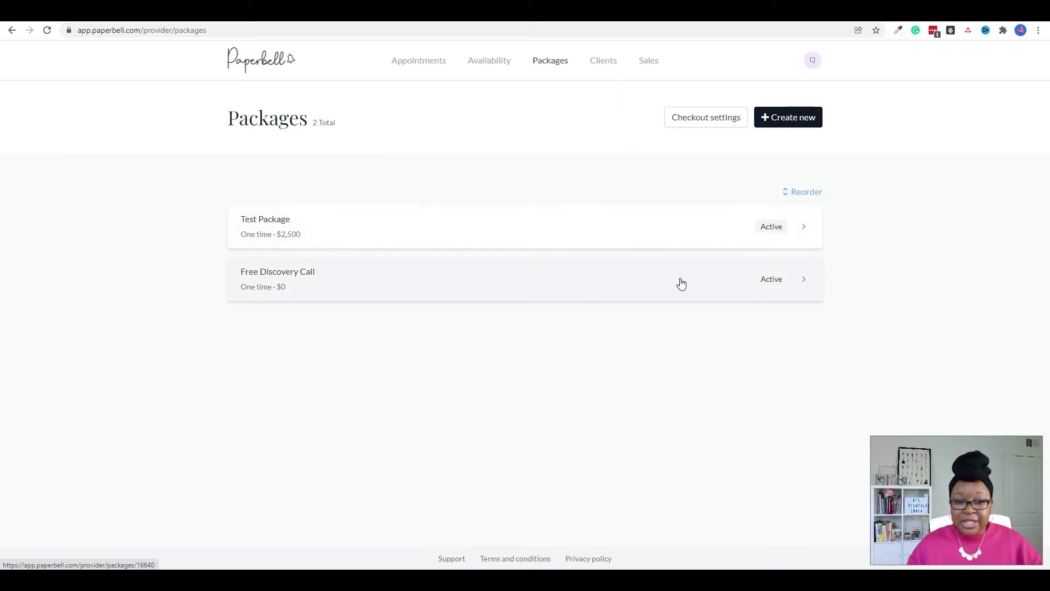
click(681, 284)
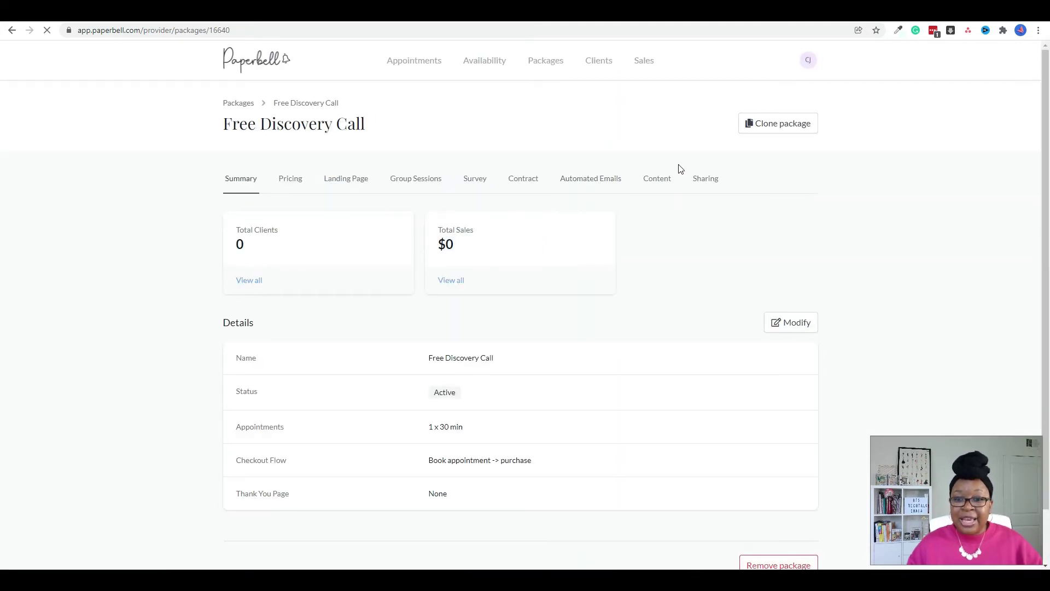
click(702, 181)
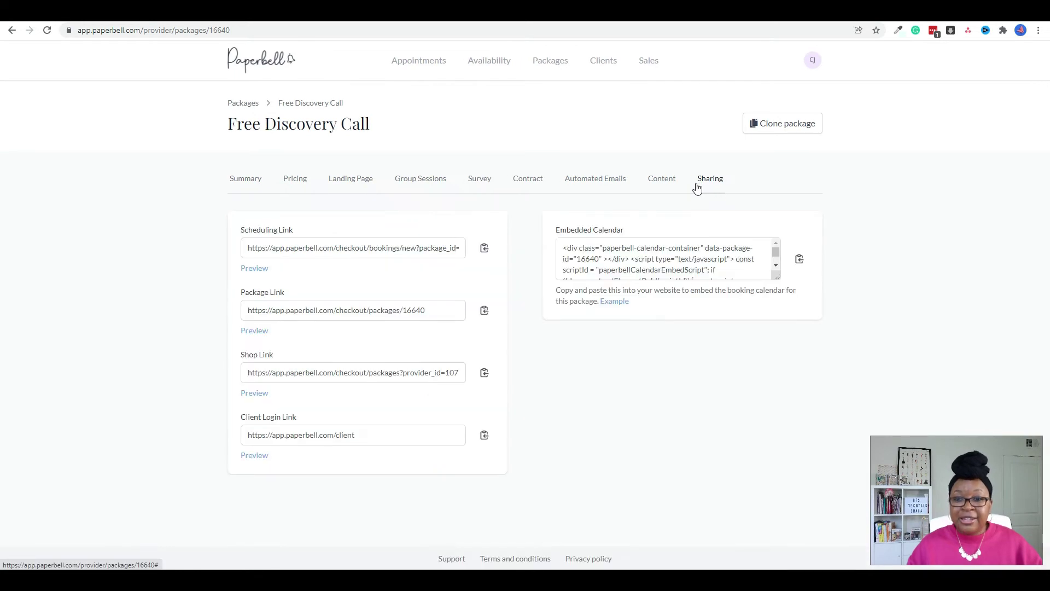
click(254, 268)
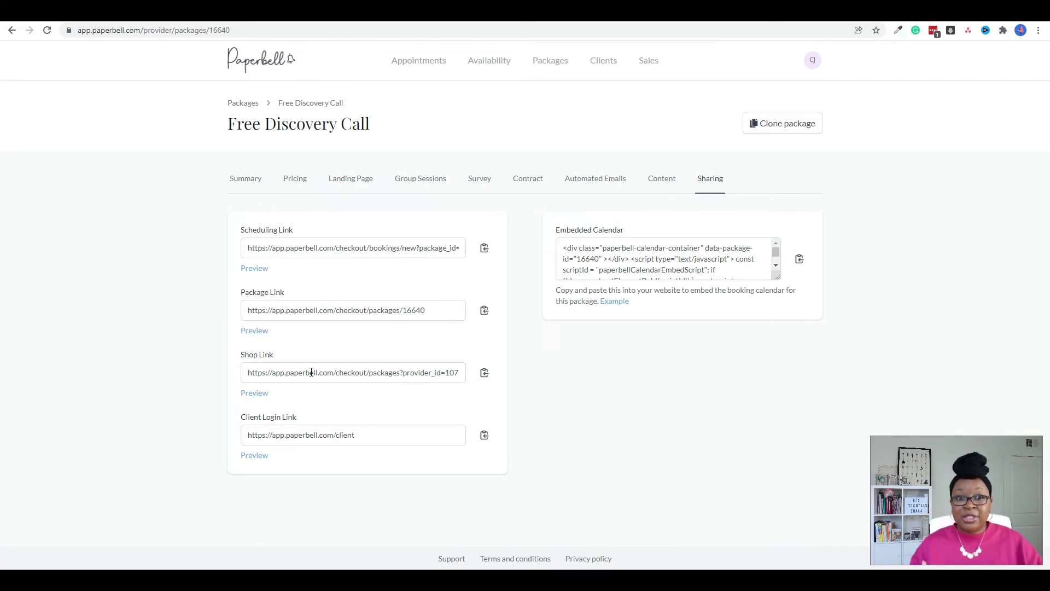
Preview the public shop page from the Shop Link.
click(254, 394)
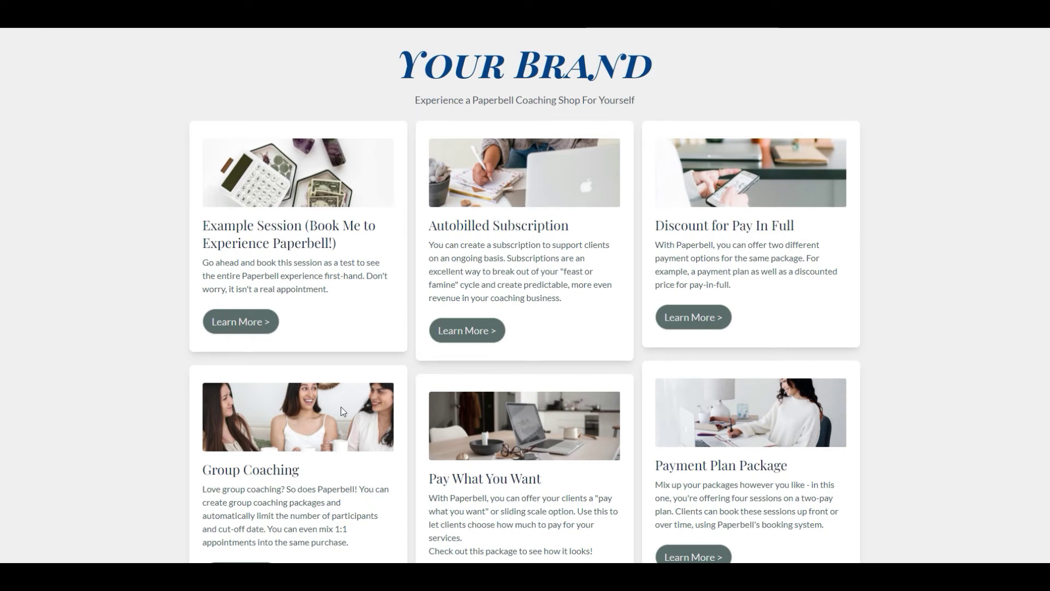
Scroll the sample shop, open Example Session's details, and try Book Now.
scroll(408, 479, down, 1)
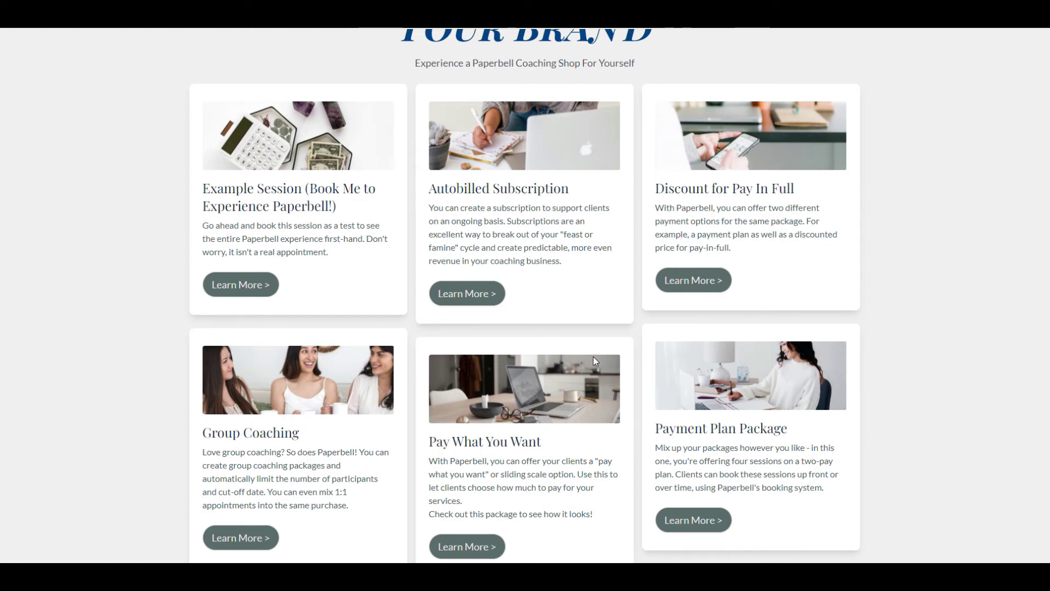
scroll(593, 356, down, 1)
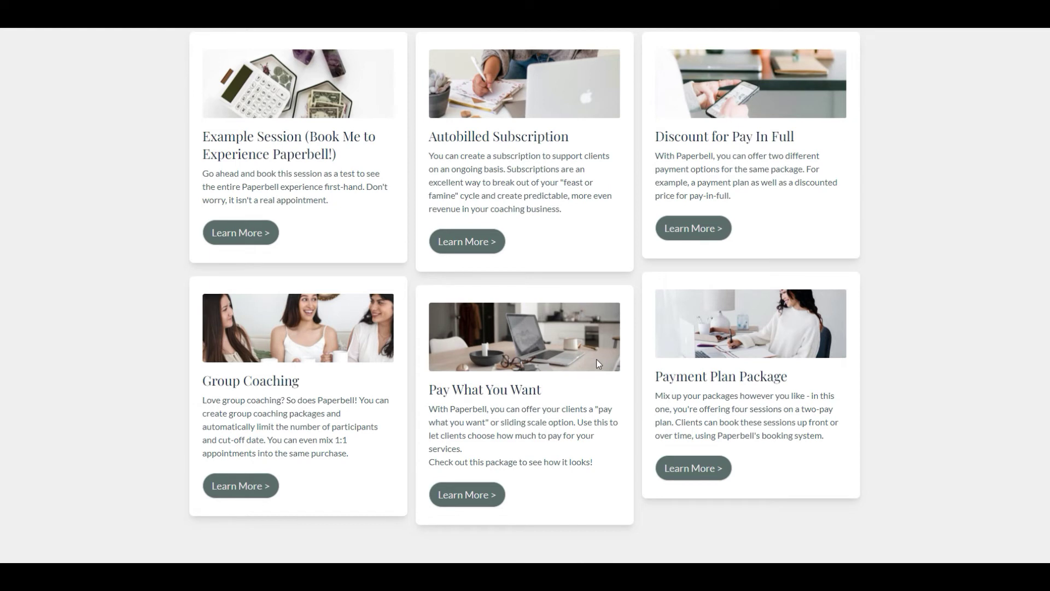
scroll(403, 312, up, 2)
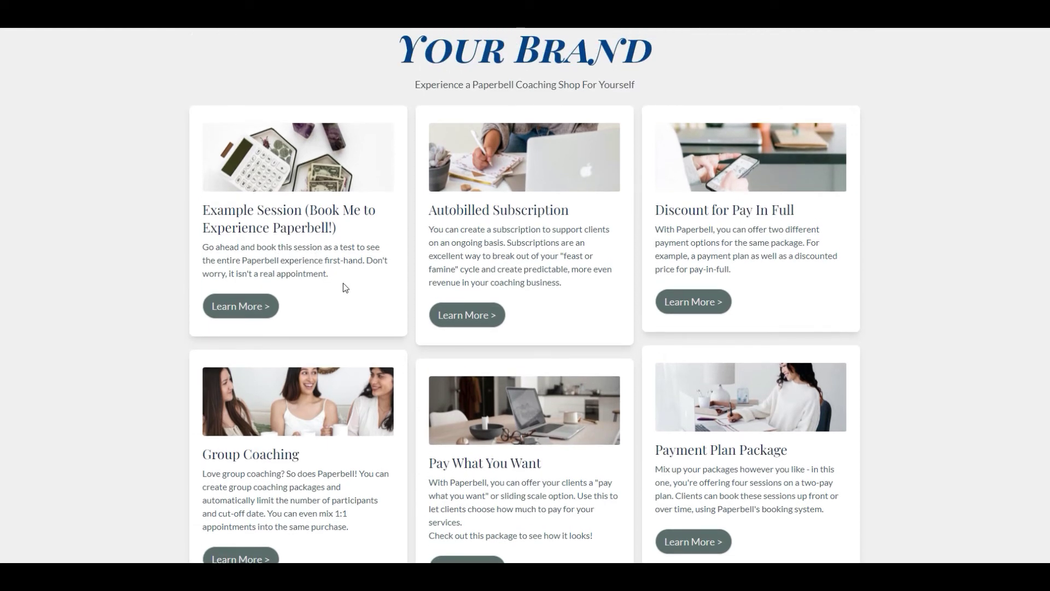
scroll(345, 287, down, 1)
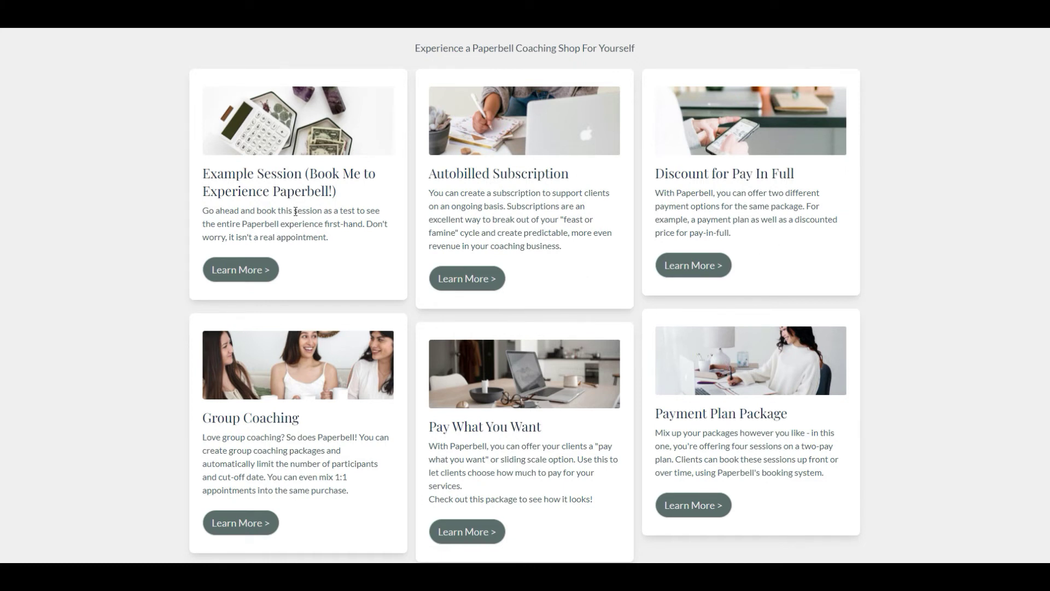
click(249, 269)
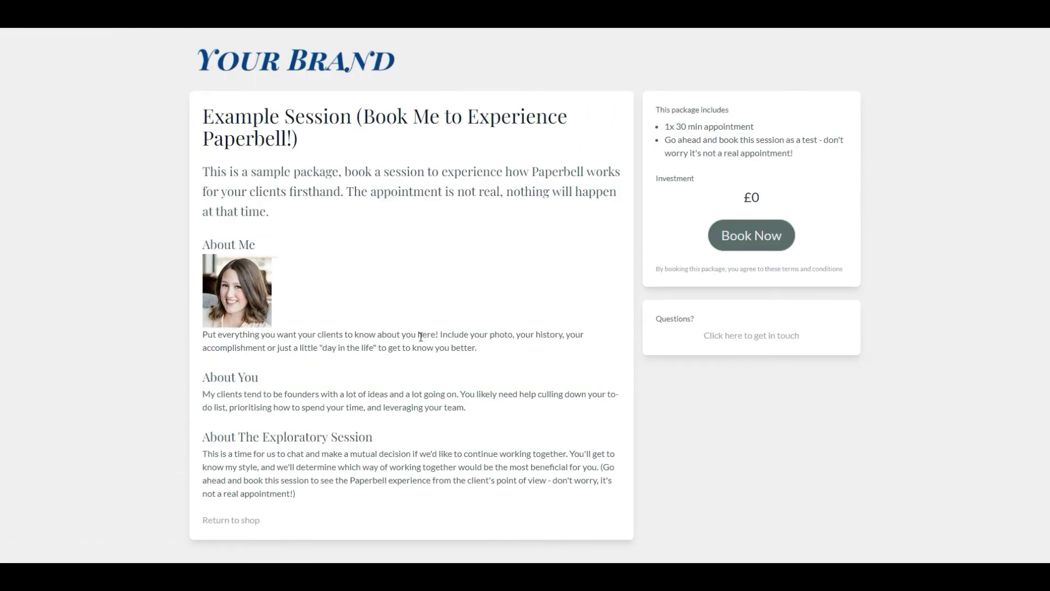
click(789, 245)
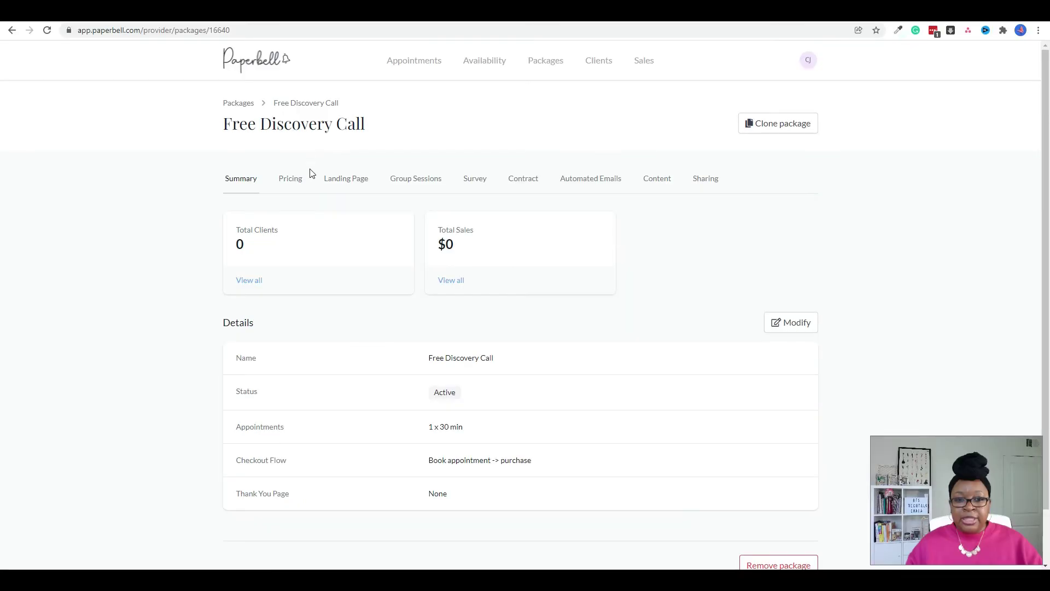
Inspect the landing page's teaser overview and package-includes editors, then preview the public packages page.
click(357, 185)
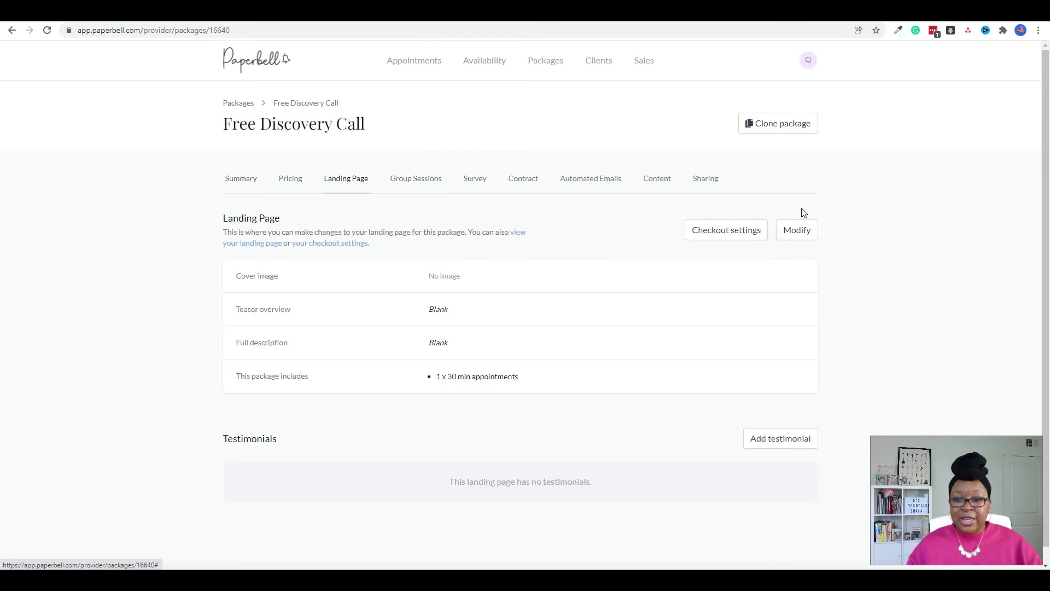
click(799, 232)
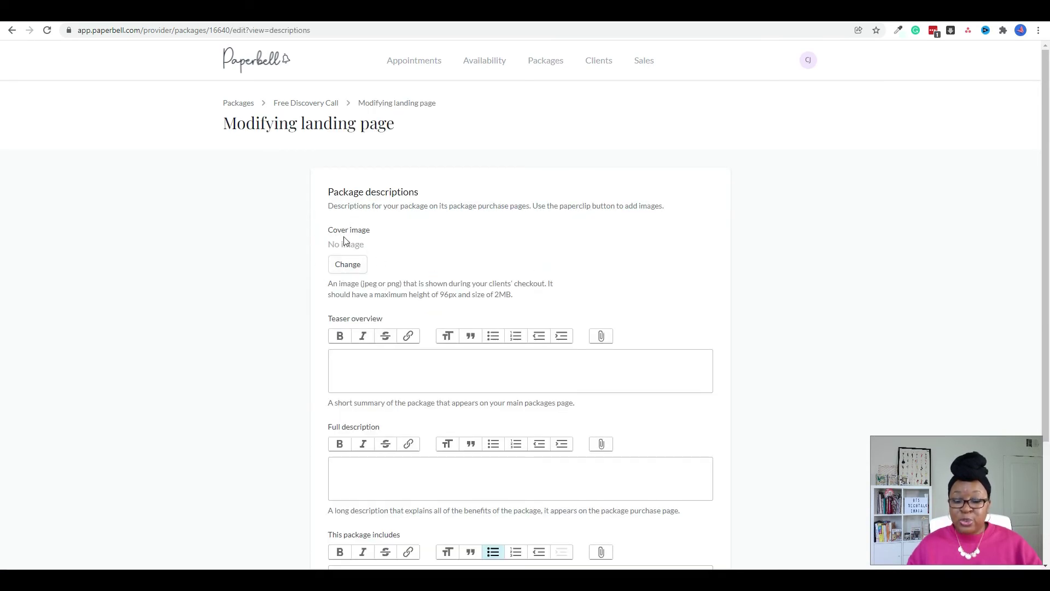
scroll(348, 263, down, 3)
click(410, 244)
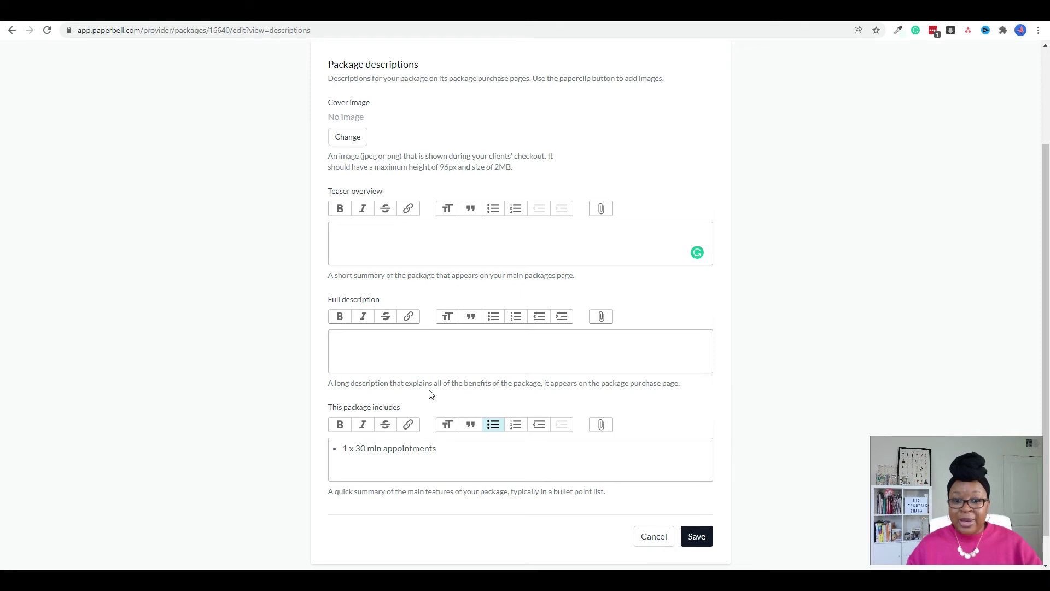
scroll(411, 467, down, 1)
click(459, 426)
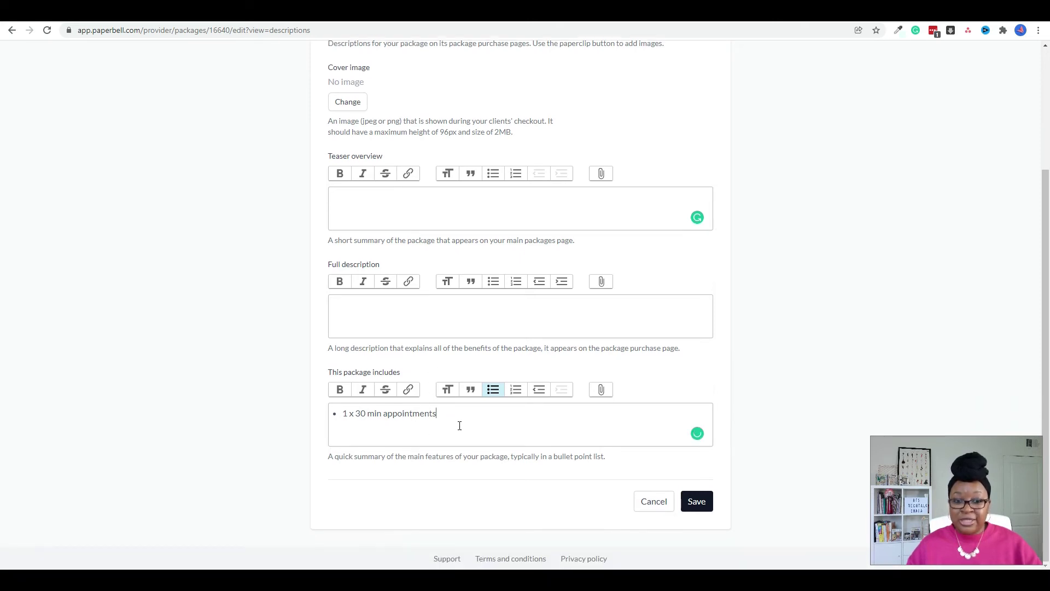
scroll(408, 137, up, 3)
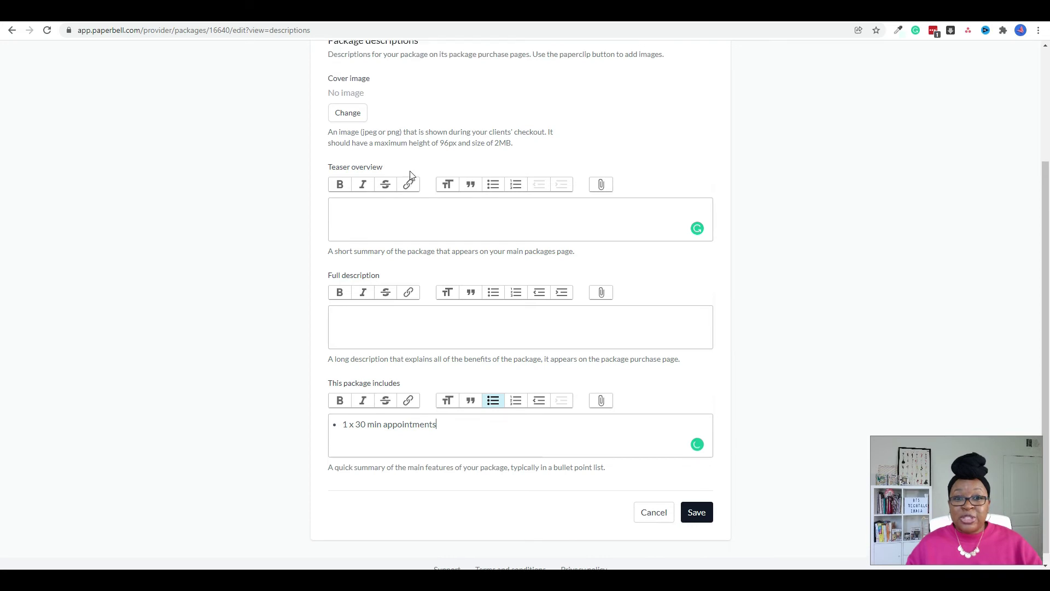
click(569, 20)
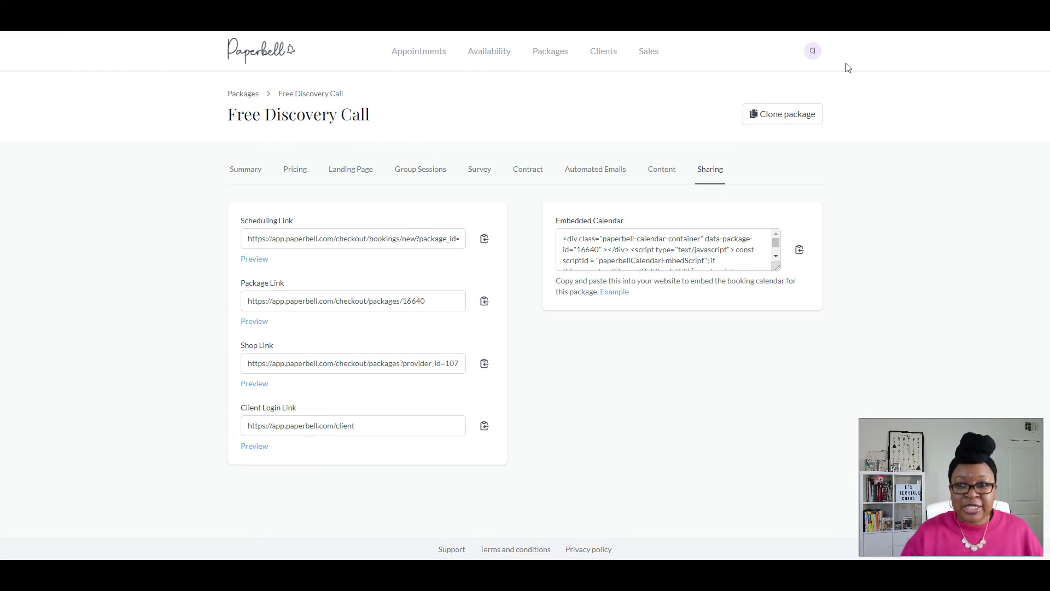
Under account Settings > Scheduling settings, select Zoom from the Meeting integration dropdown.
click(819, 56)
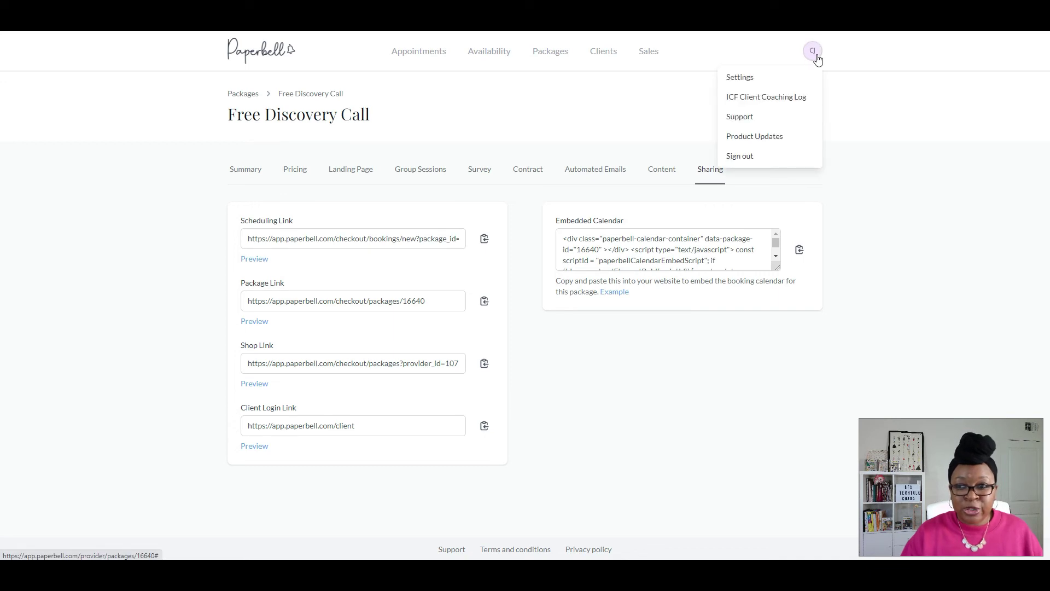
click(769, 84)
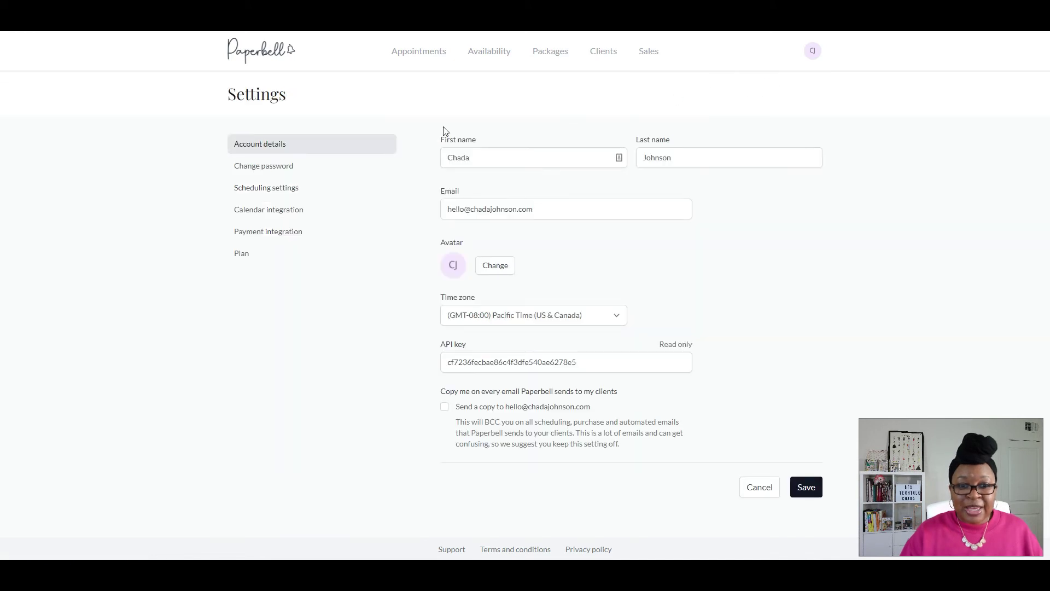
click(284, 189)
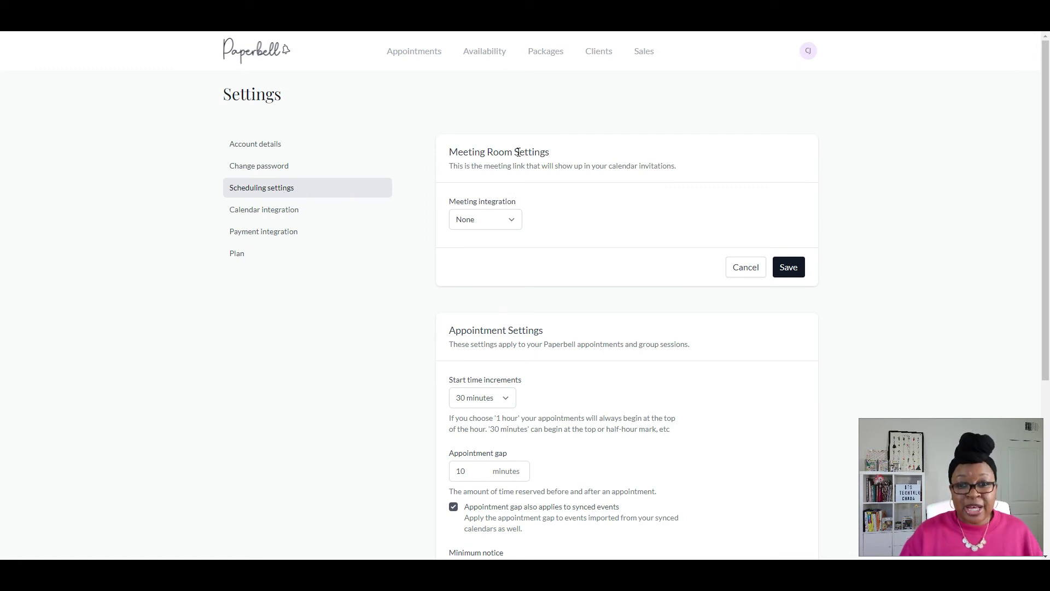
click(510, 219)
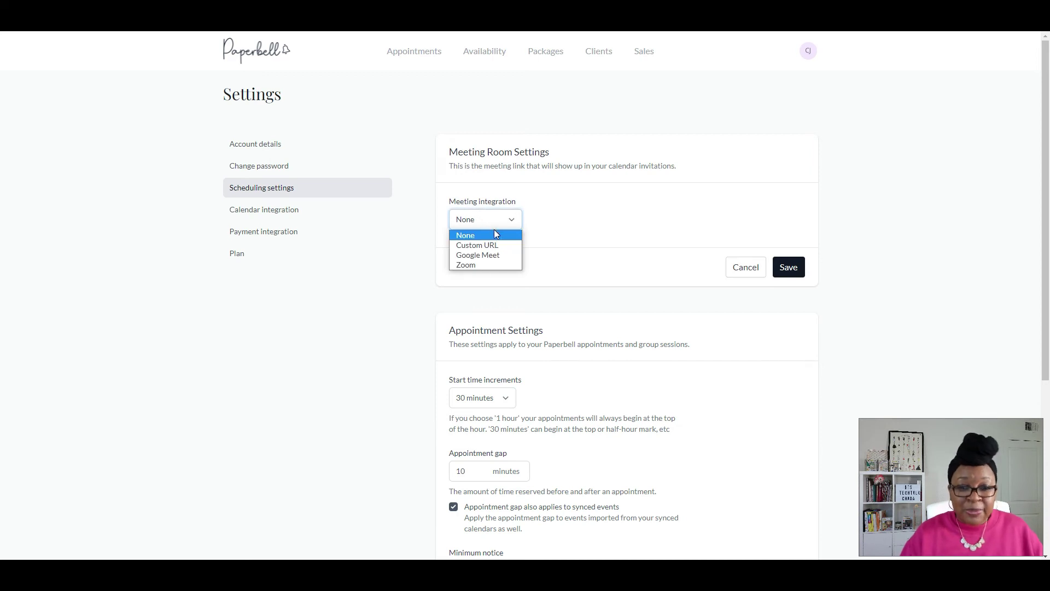
click(504, 268)
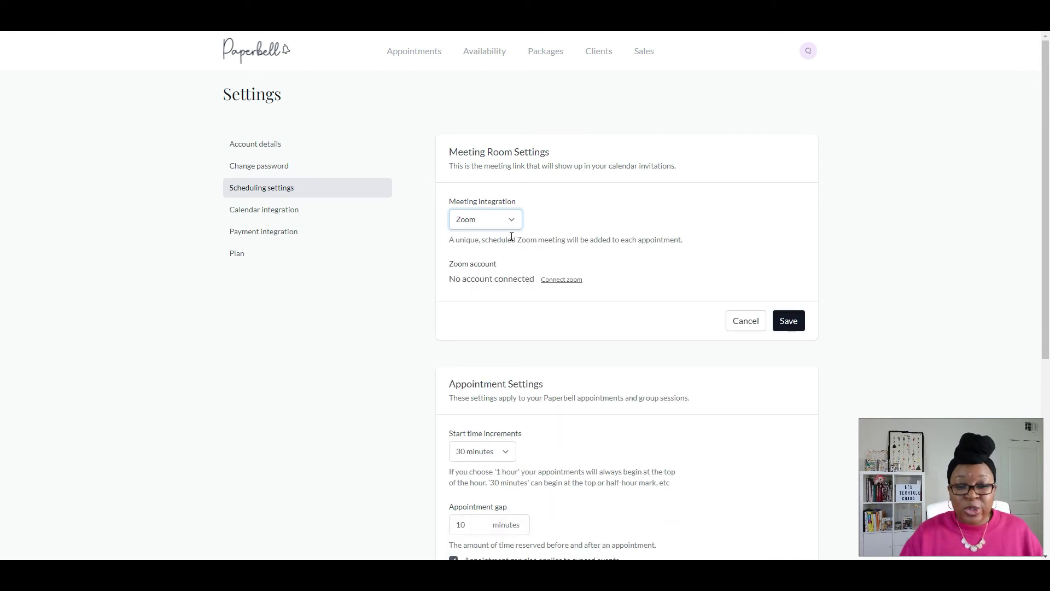